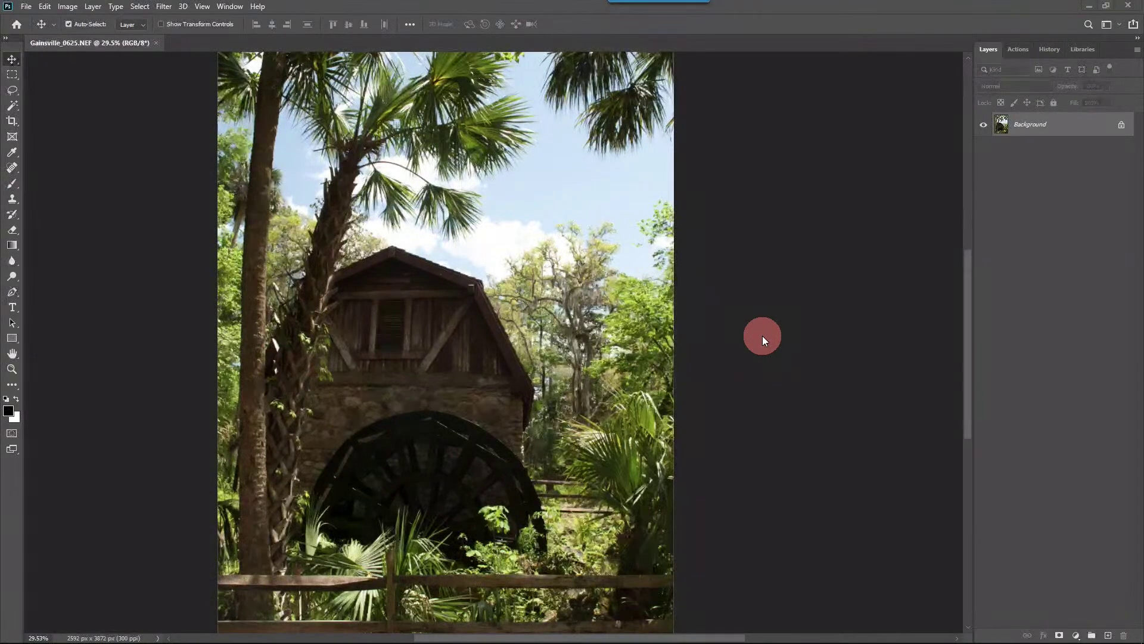
- Switch from Photoshop to Luminar 4 and hide its Looks presets
key(alt+Tab)
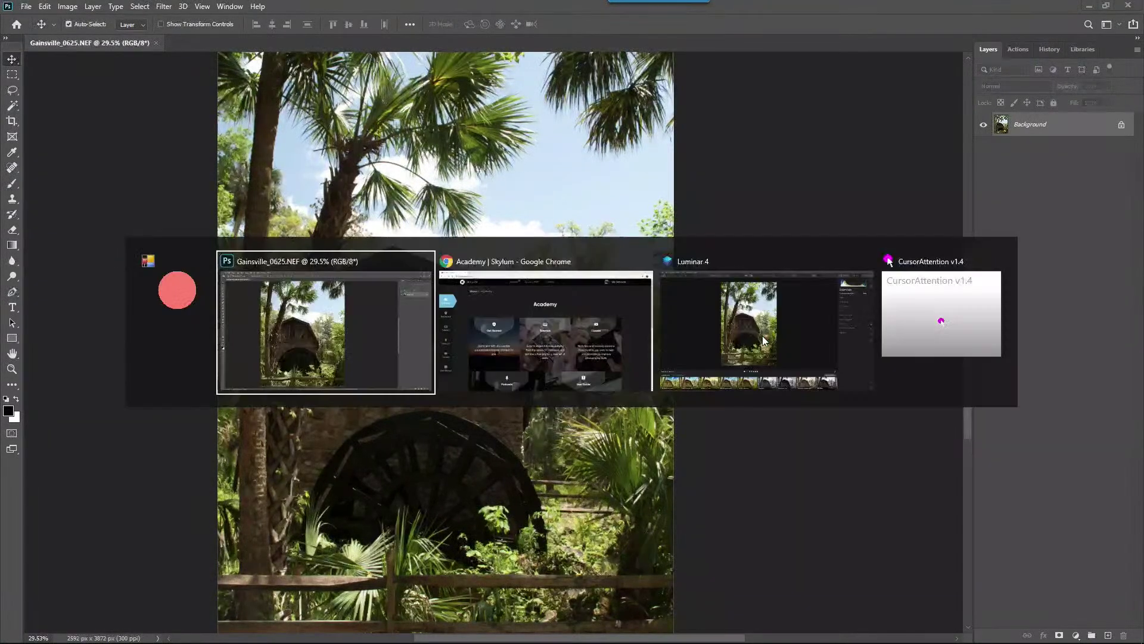
key(alt+Tab)
key(alt+Tab)
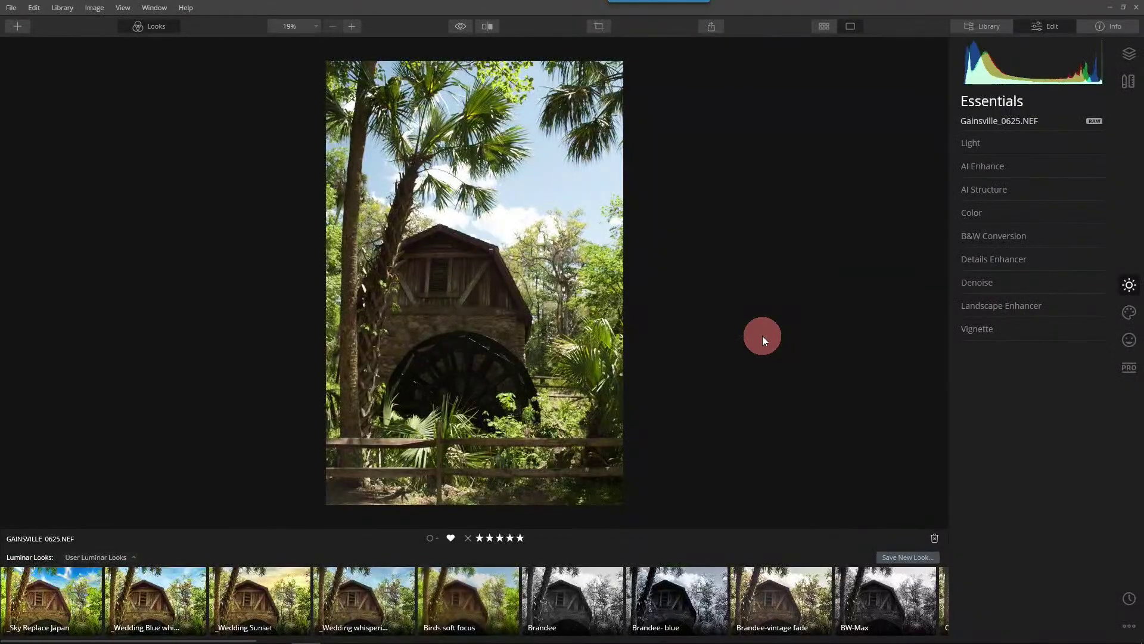
click(132, 27)
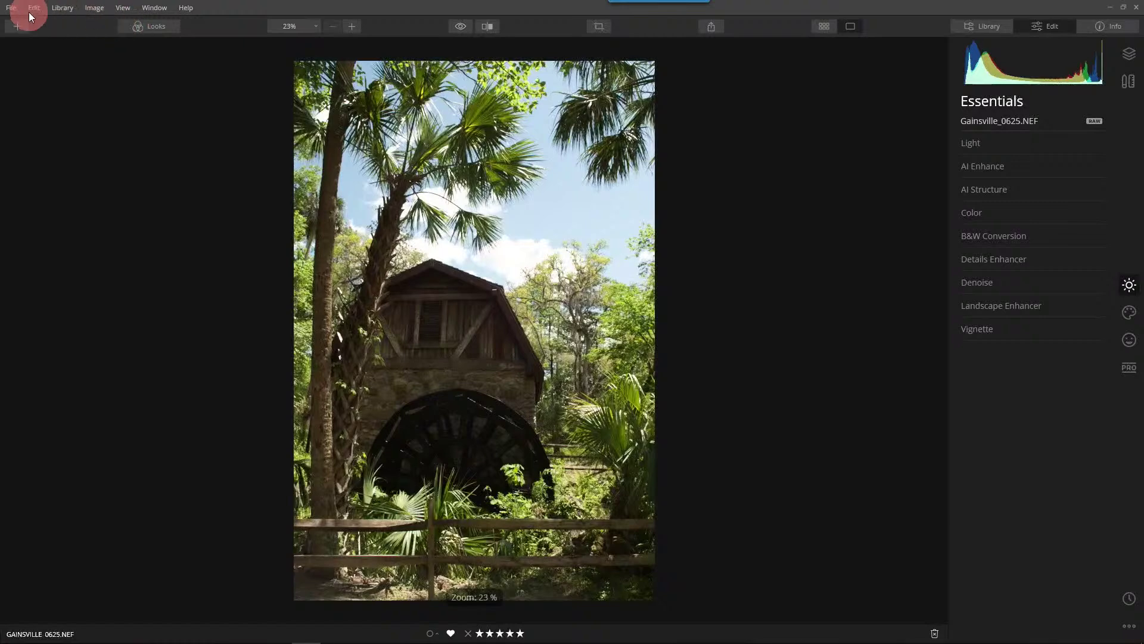
- Check the plugin installation status of Luminar 4 for Adobe Photoshop, then close Luminar to return to Photoshop
click(11, 7)
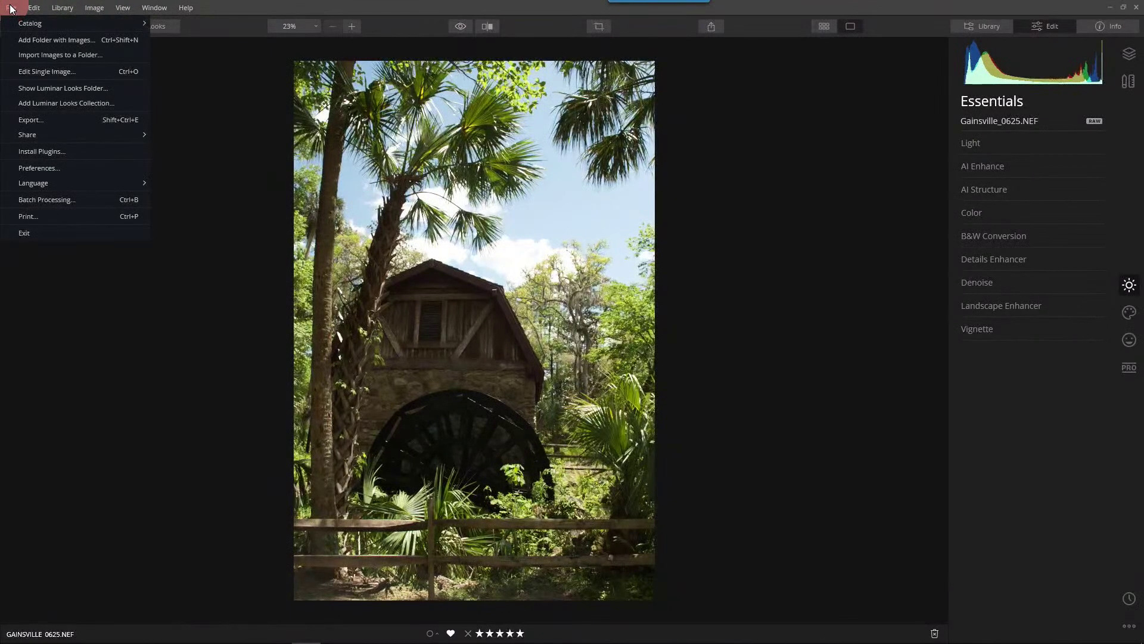
click(75, 151)
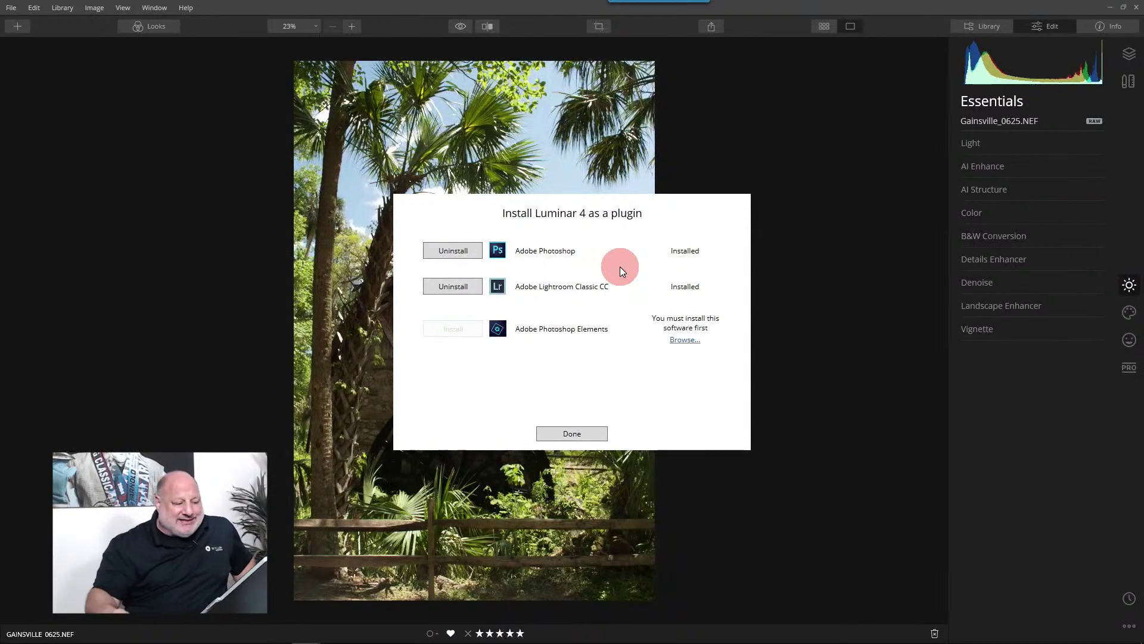
click(580, 432)
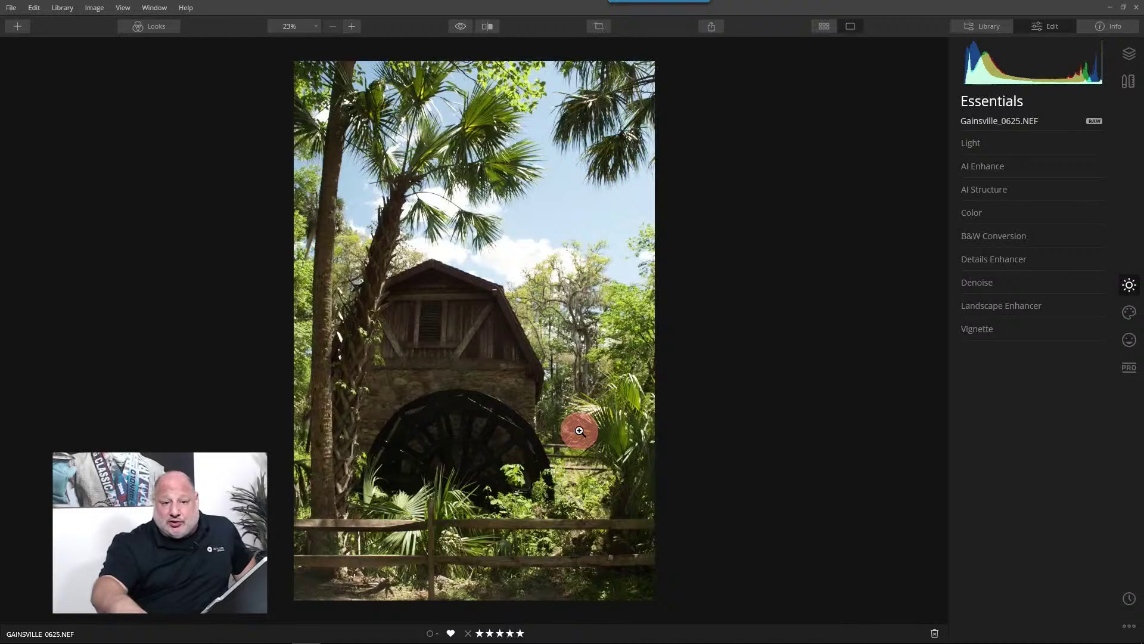
scroll(579, 432, up, 3)
click(1138, 9)
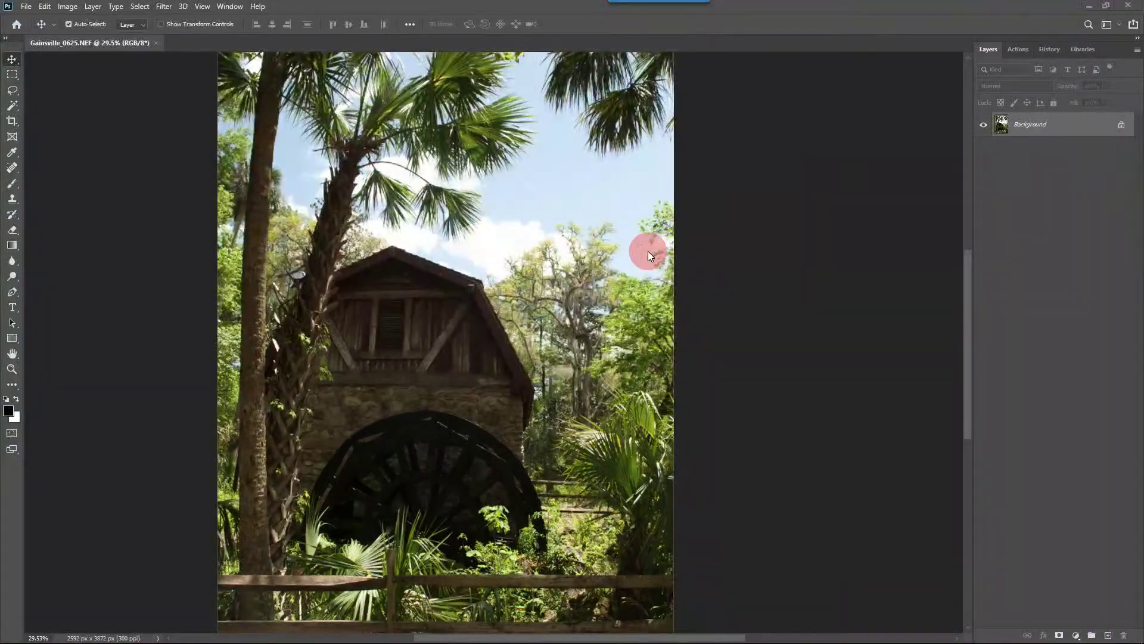
- Convert the Background layer to a smart object, and open its embedded contents for inspection before closing them again
scroll(650, 255, up, 1)
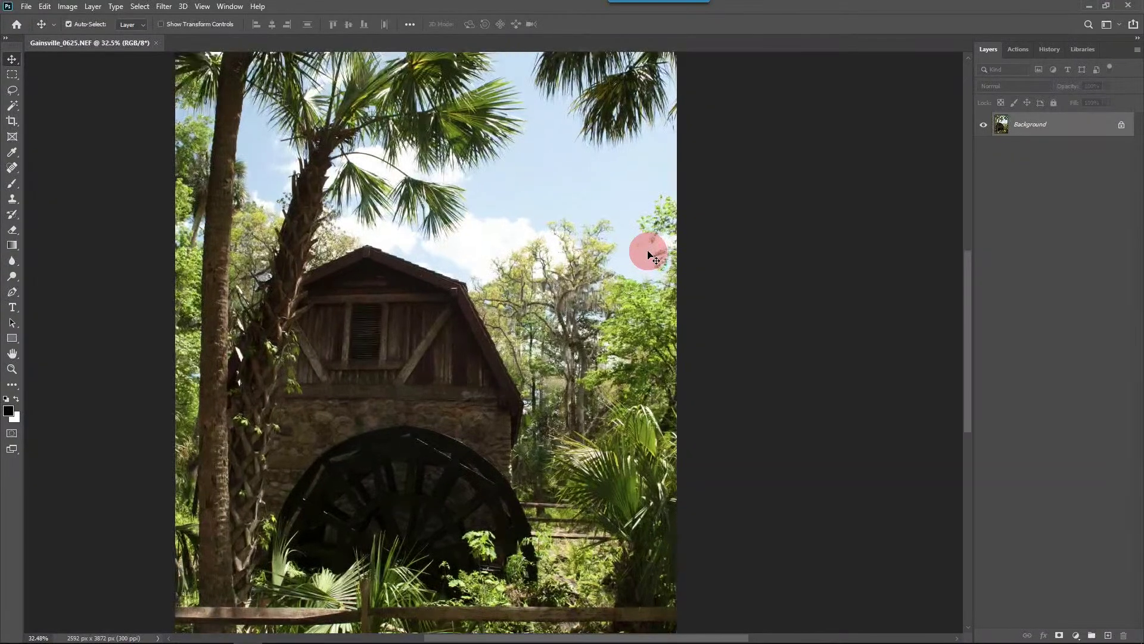
scroll(650, 255, down, 1)
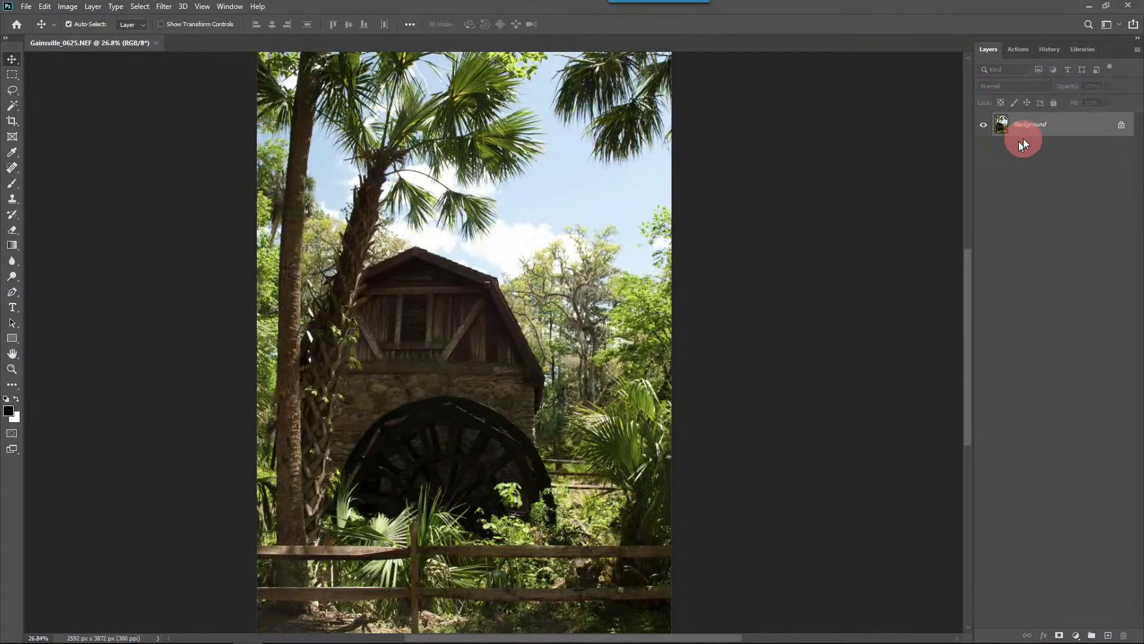
right_click(1073, 130)
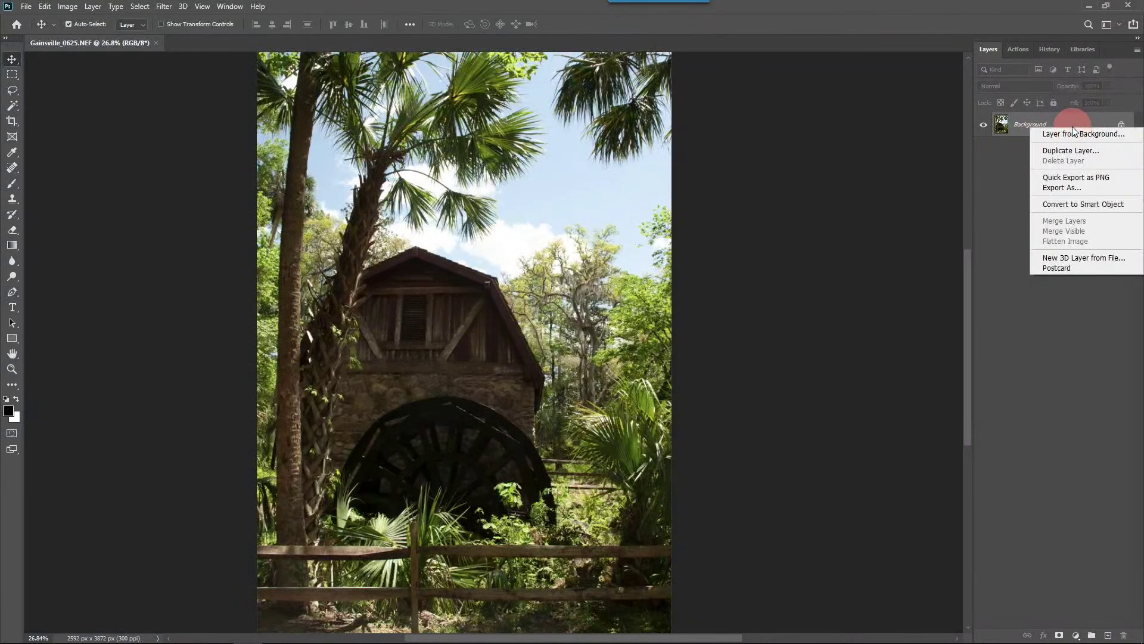
click(1083, 204)
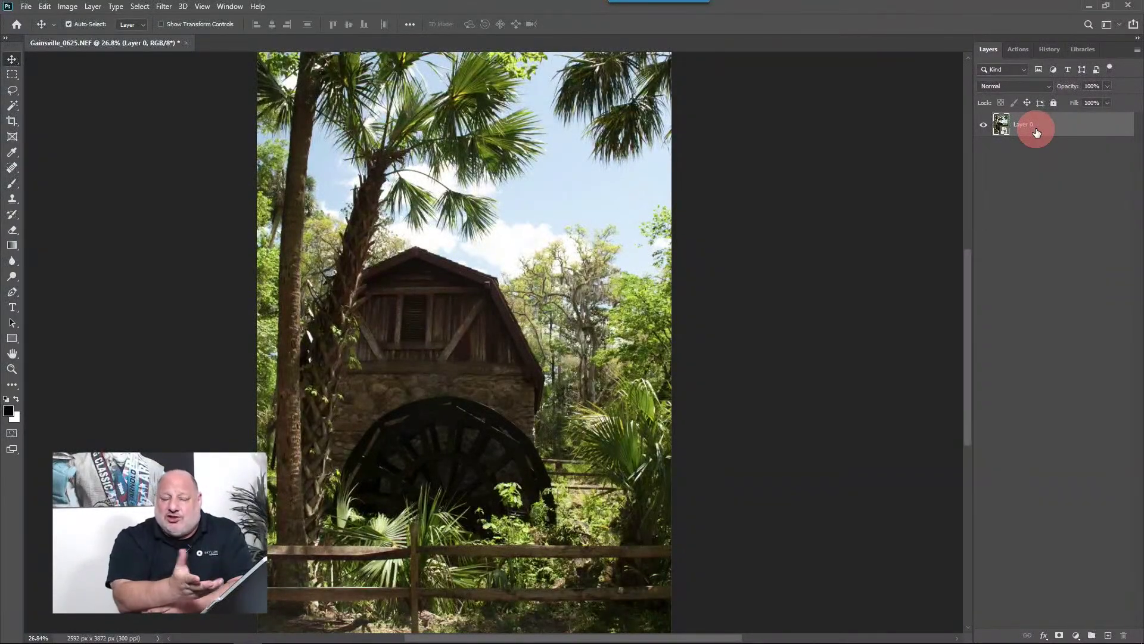
double_click(1002, 124)
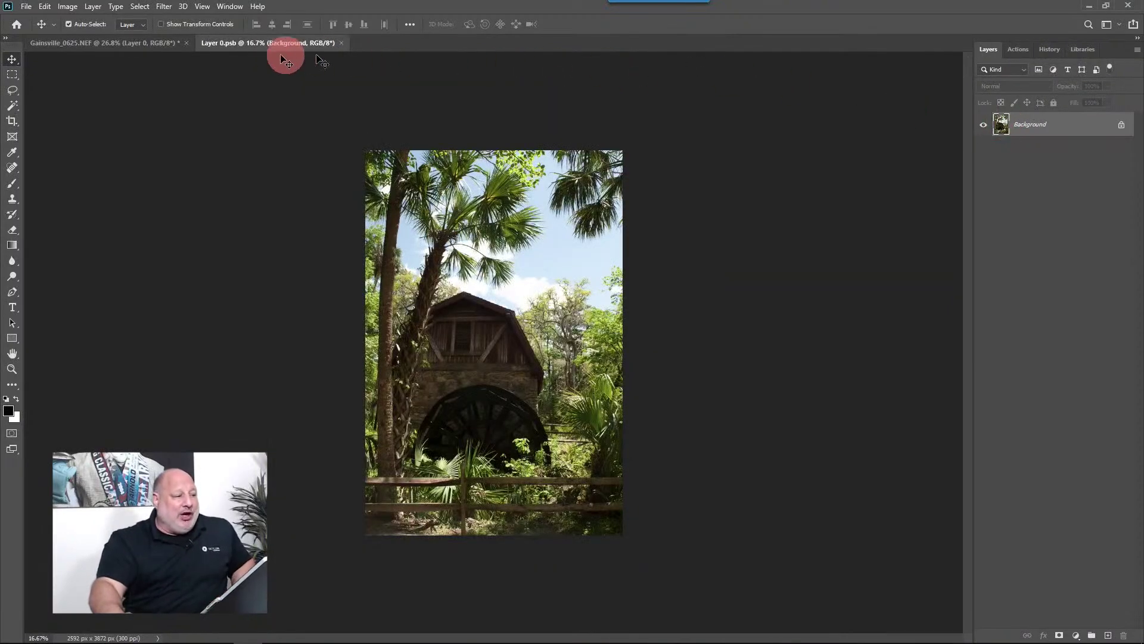
key(ctrl+0)
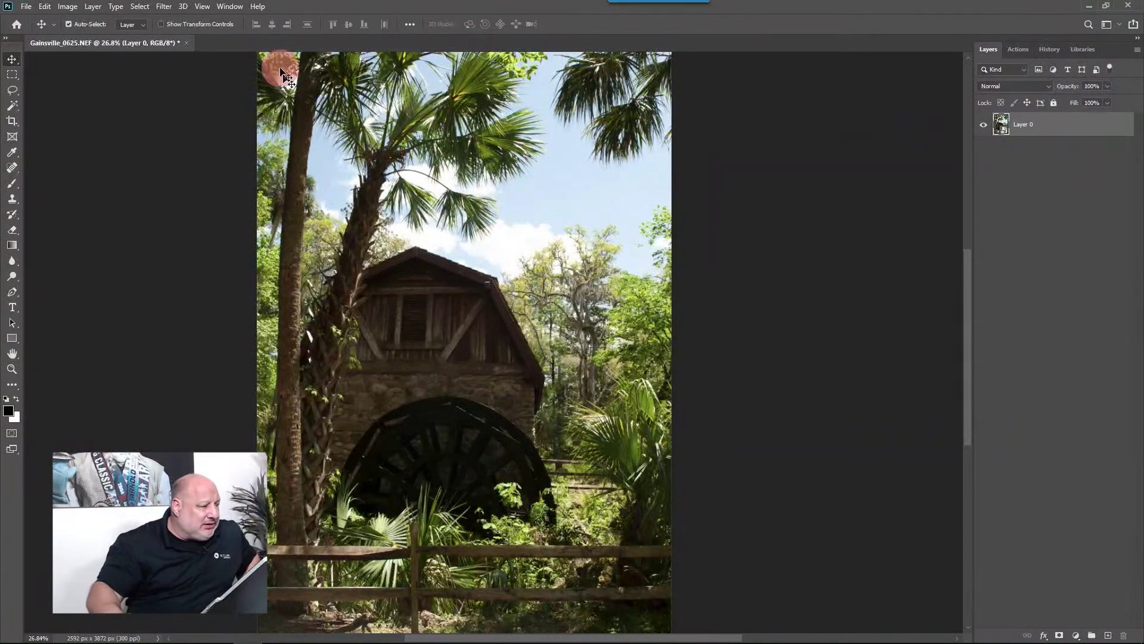
- Open the smart object layer in the Skylum Luminar 4 filter and check the image information before returning to editing
click(171, 11)
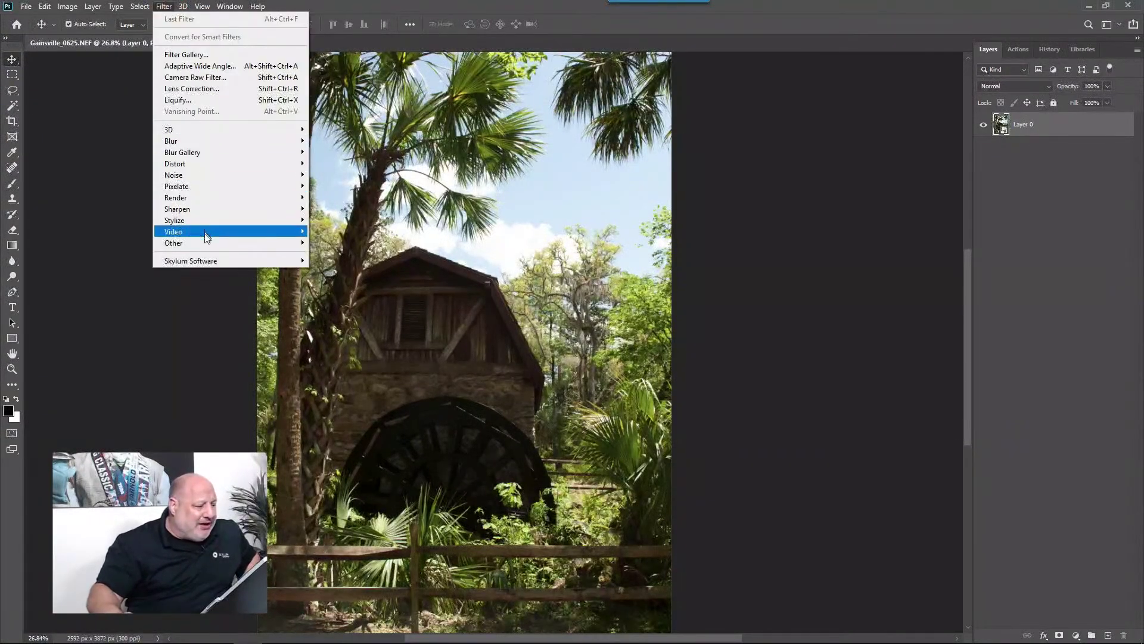
mouse_move(247, 263)
click(345, 261)
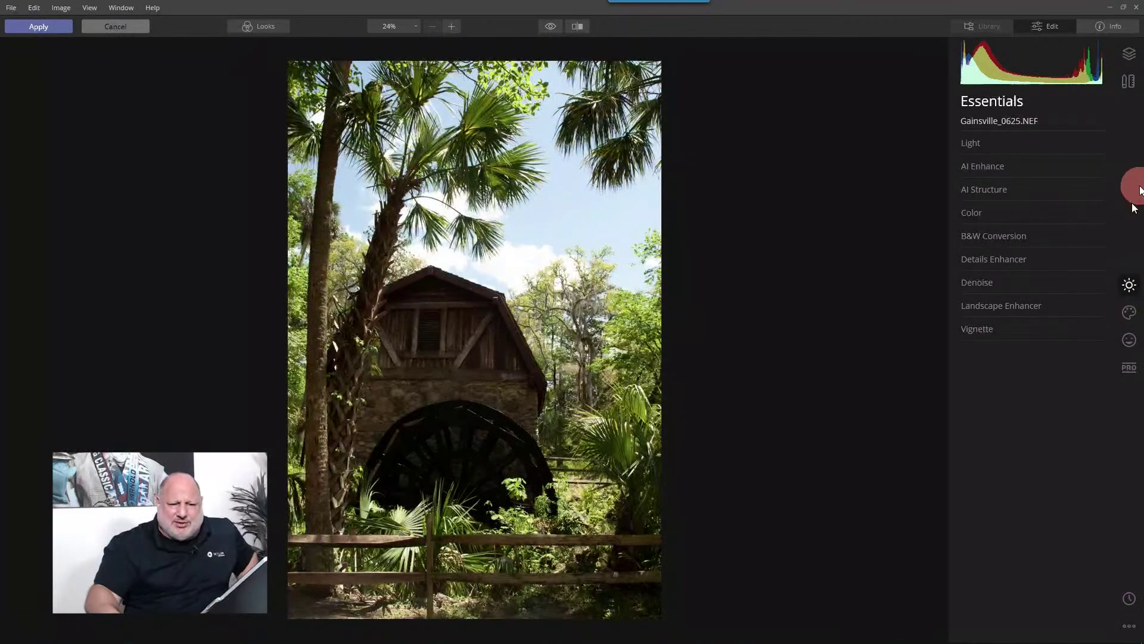
click(1106, 27)
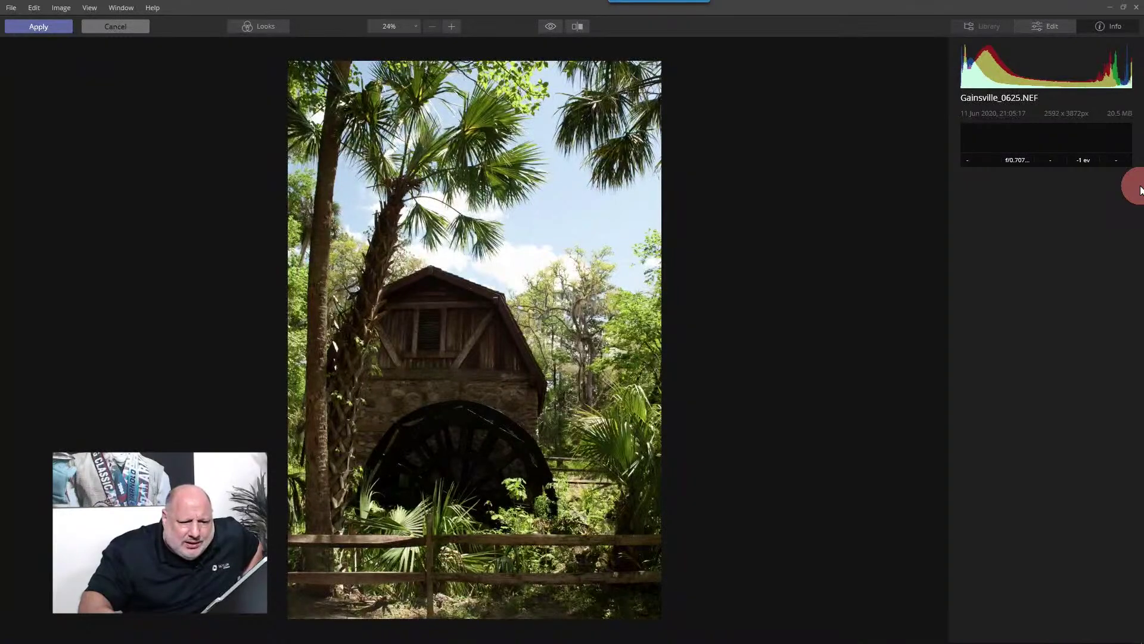
click(1055, 25)
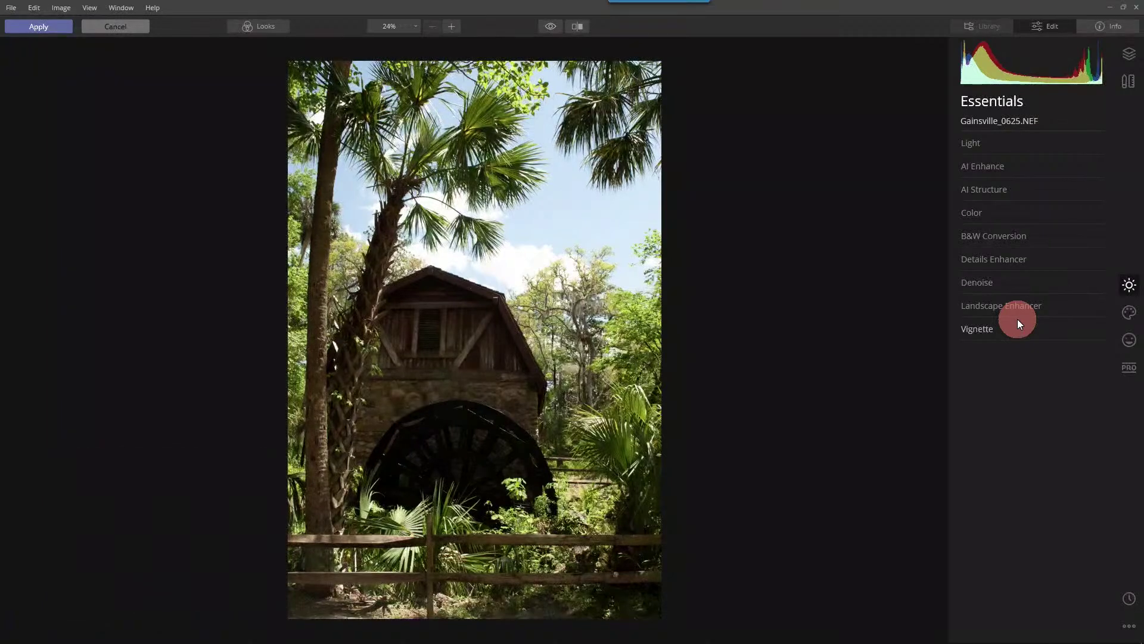
- Set AI Accent to 90 in AI Enhance and open the Light settings
click(1002, 165)
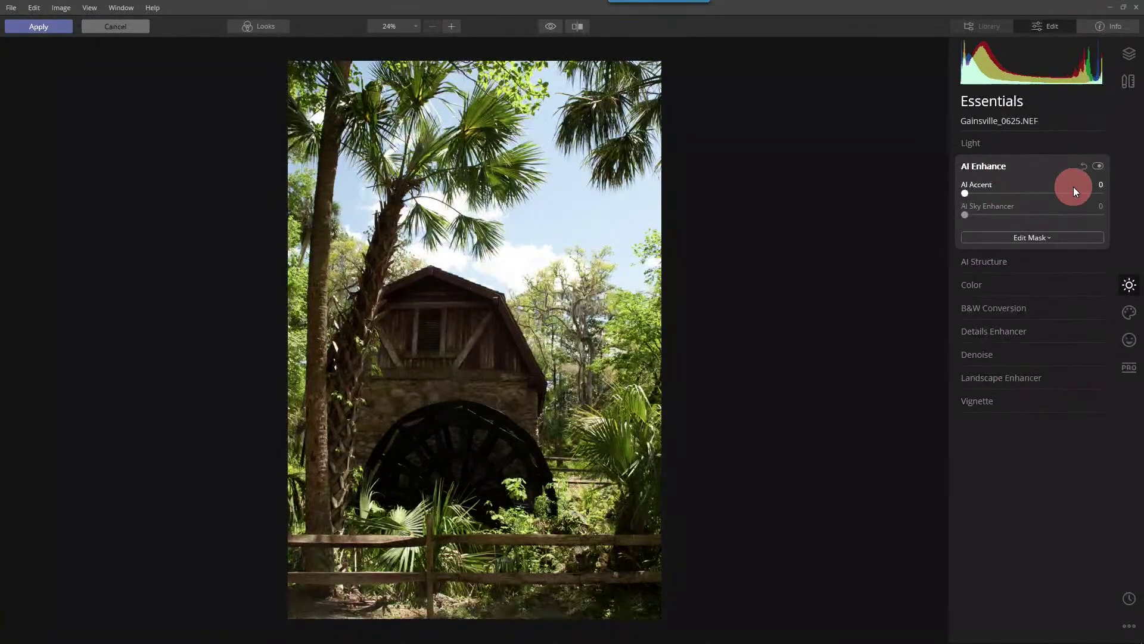
drag(966, 193, 1087, 199)
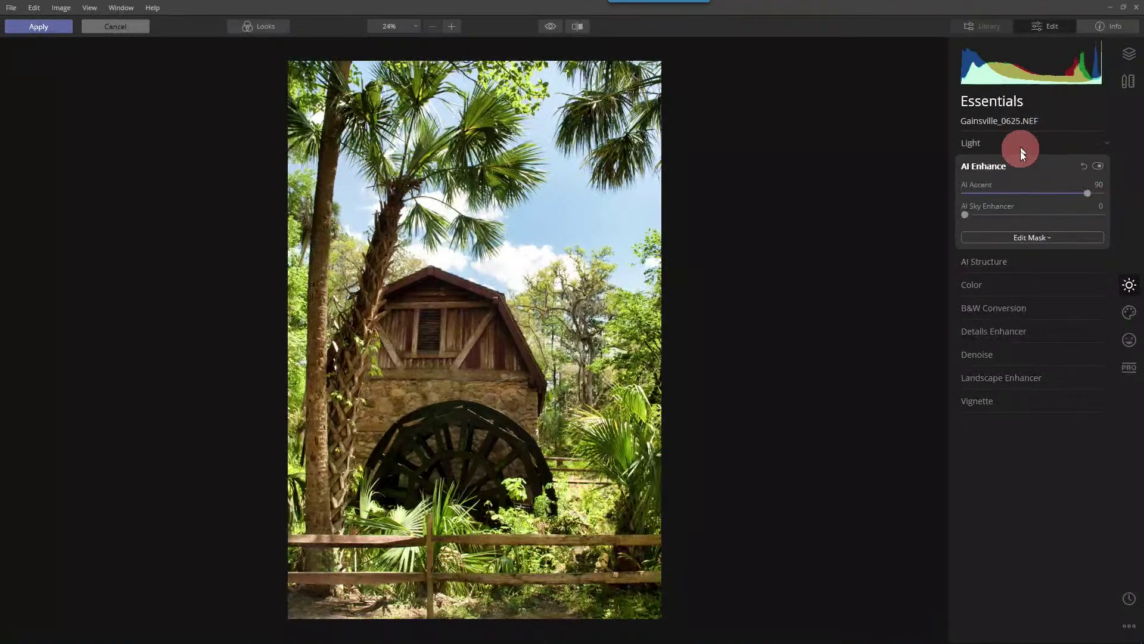
click(994, 139)
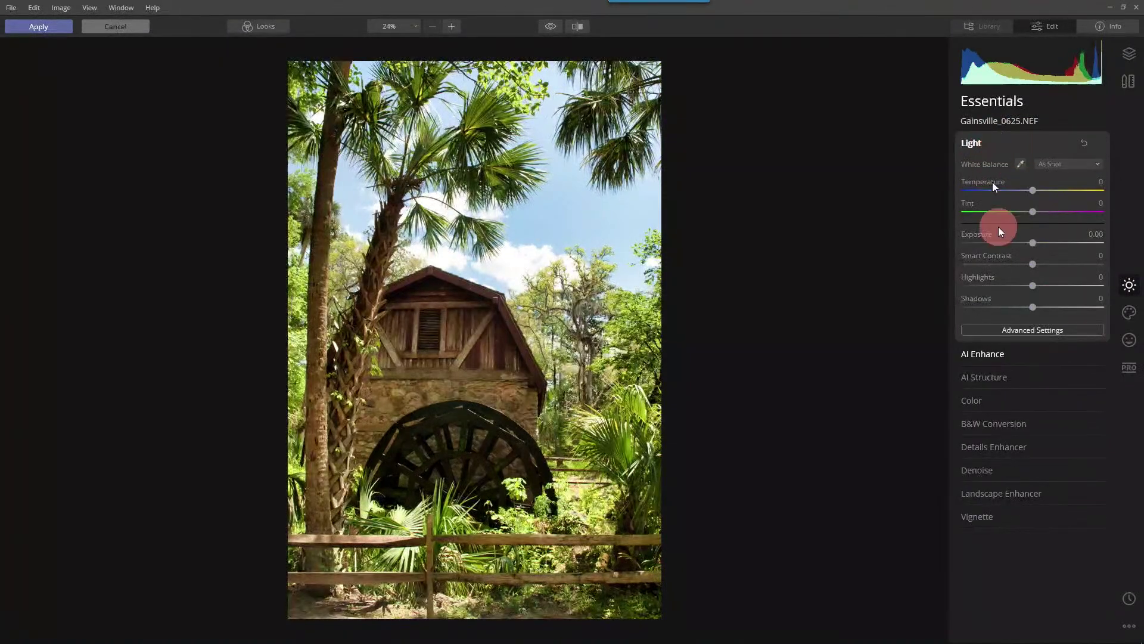
- Apply the AI Image Enhancer look from the Essentials collection, then collapse the Light settings and hide the looks
click(260, 27)
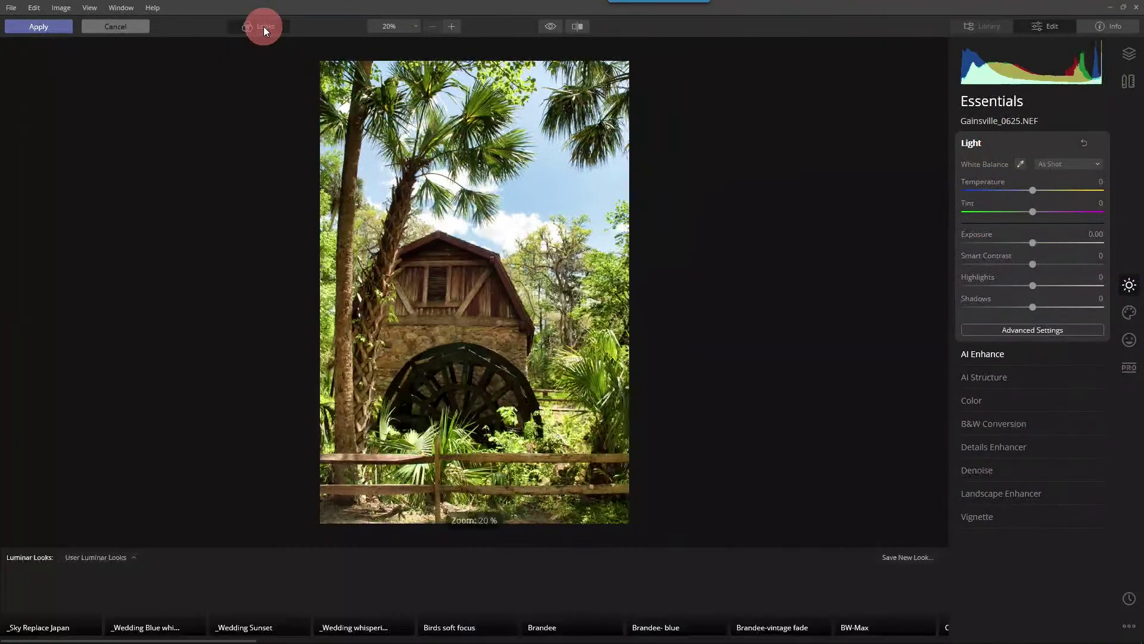
click(199, 276)
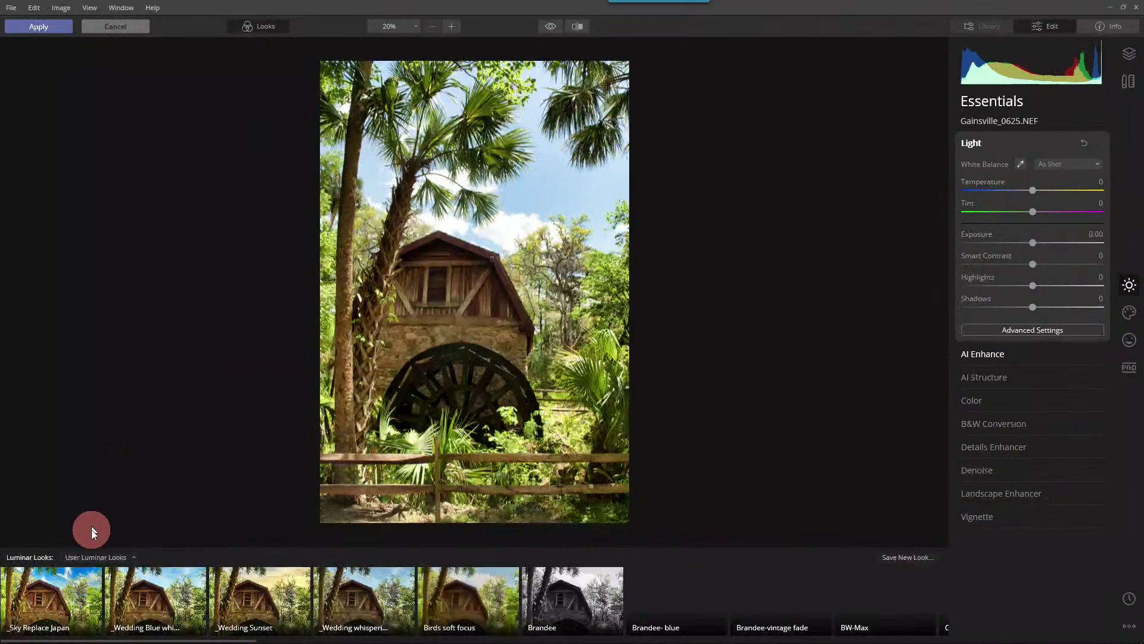
click(116, 560)
click(38, 280)
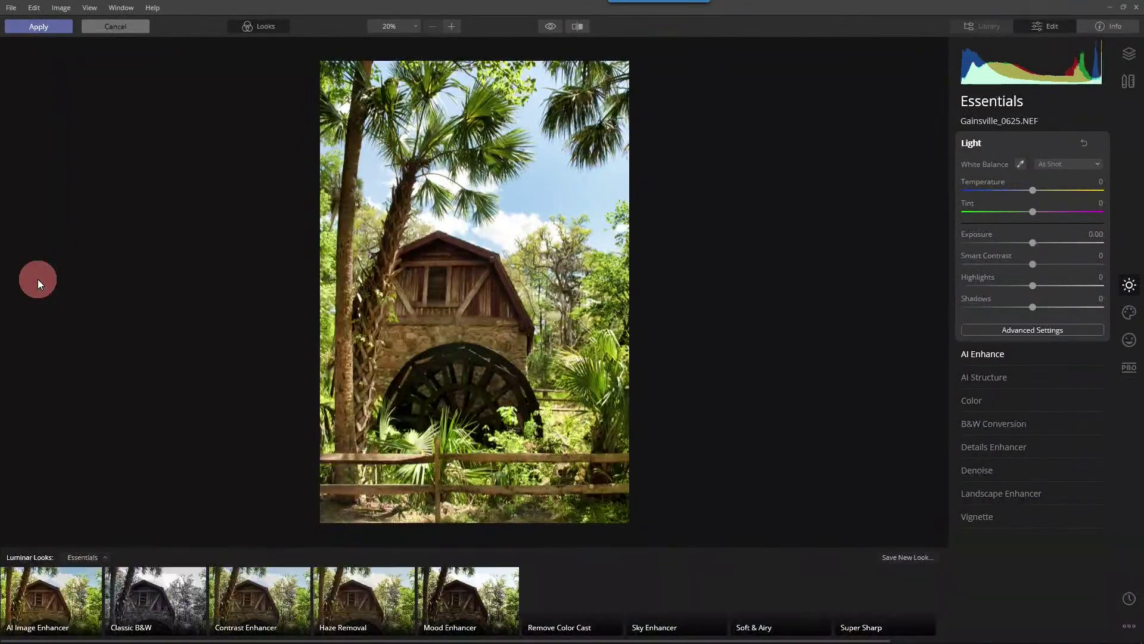
click(43, 578)
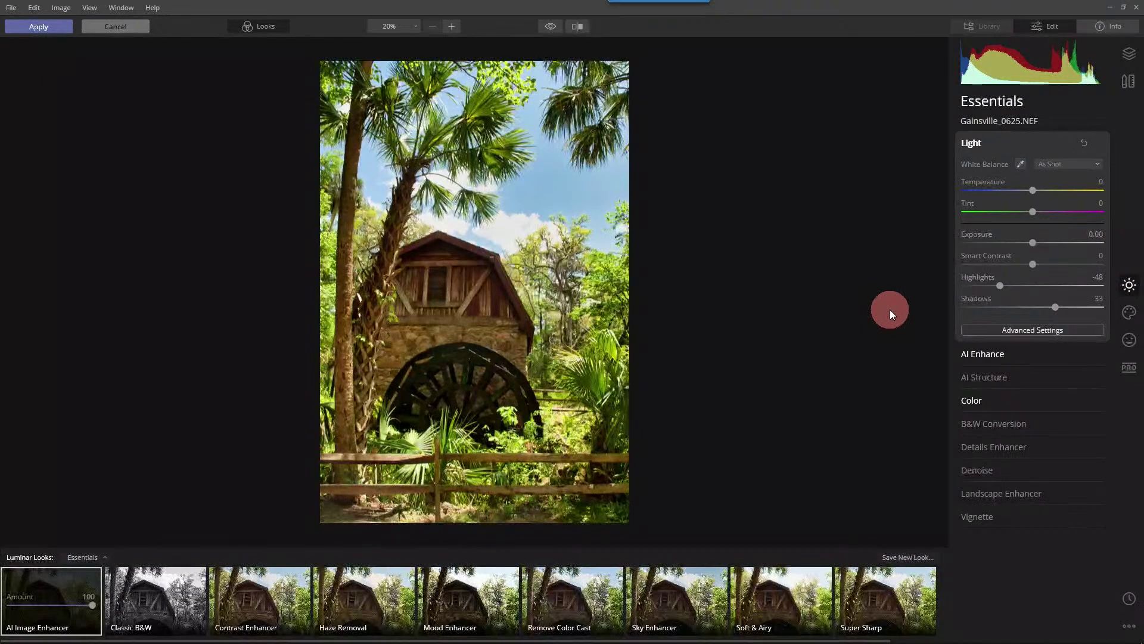
click(977, 143)
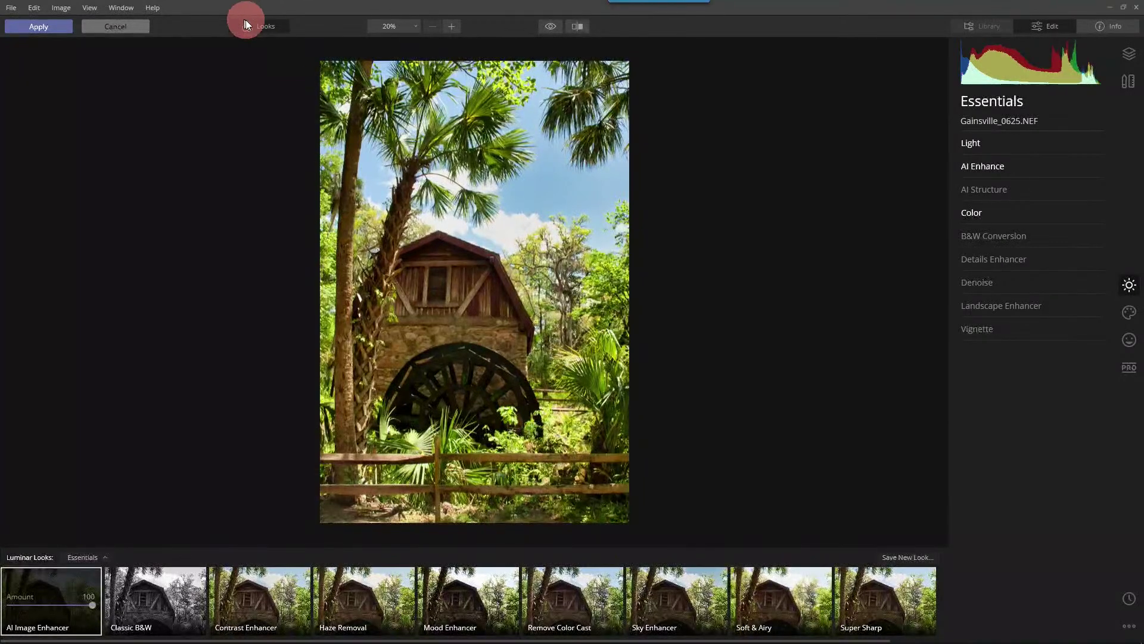
key(ctrl+equal)
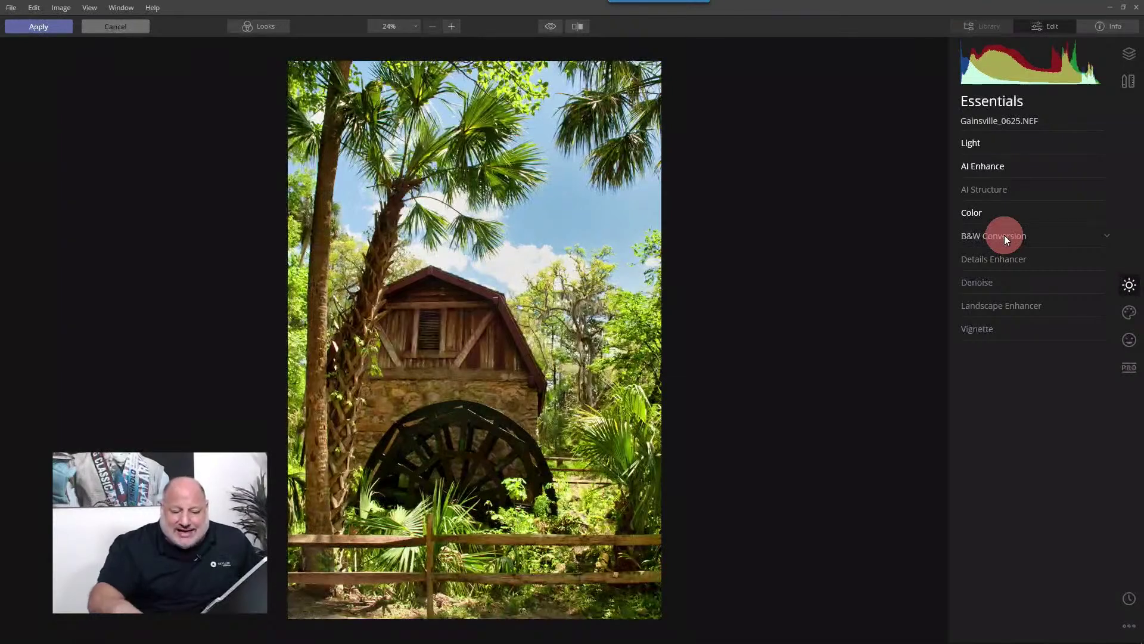
- Set the Color filter's Saturation to -23 and Vibrance to 14
click(974, 216)
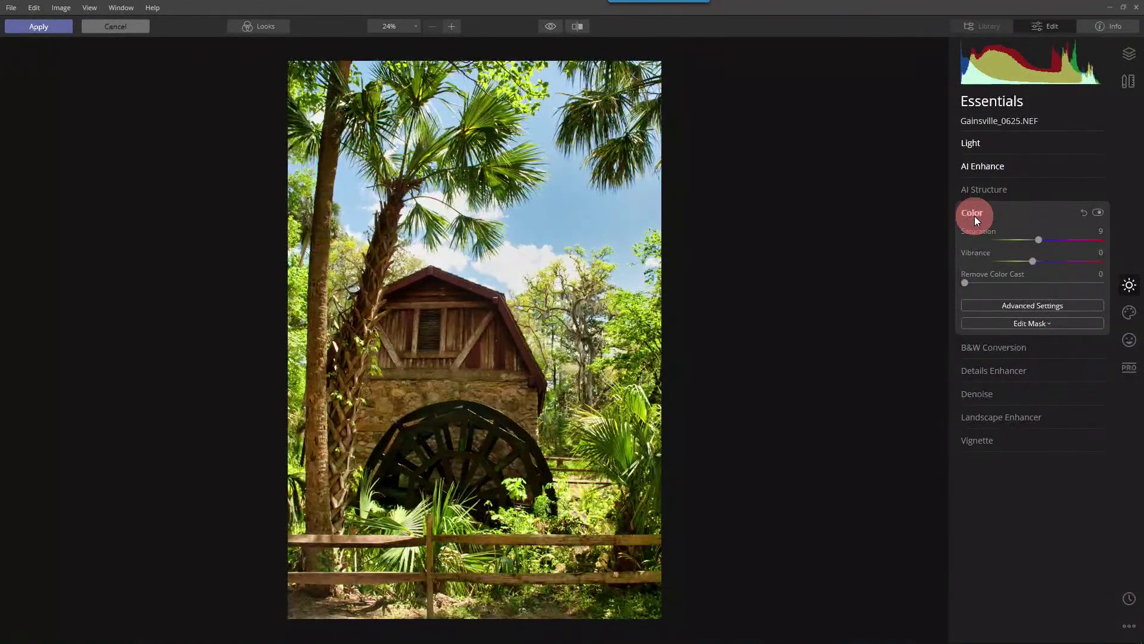
drag(1041, 241, 1019, 245)
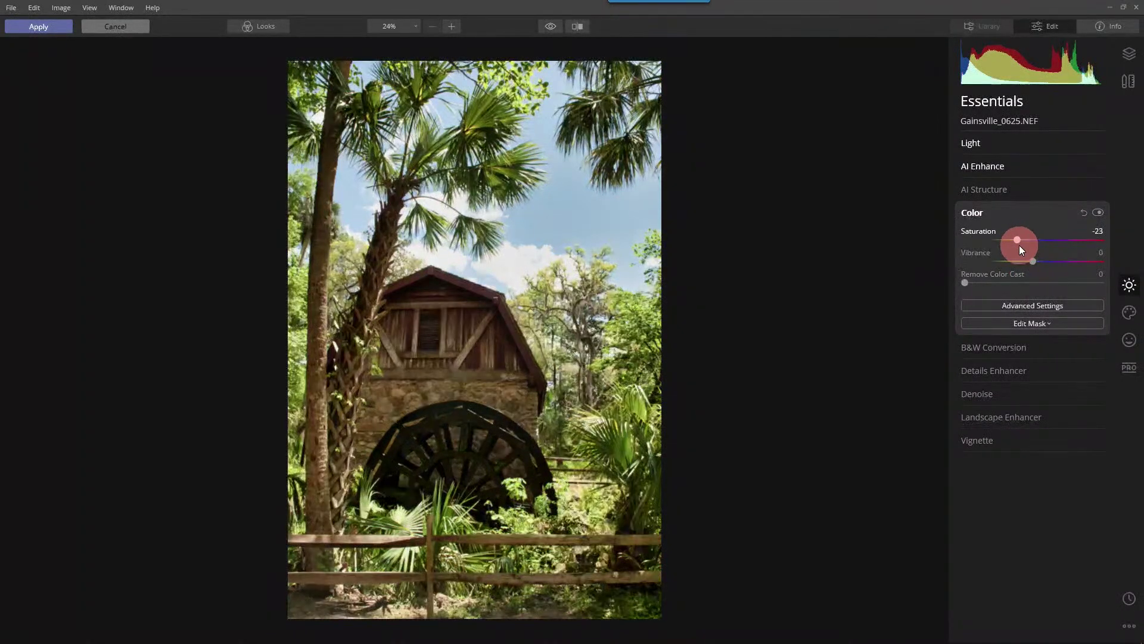
mouse_move(1033, 261)
mouse_down()
mouse_move(1055, 262)
mouse_move(1042, 267)
mouse_up()
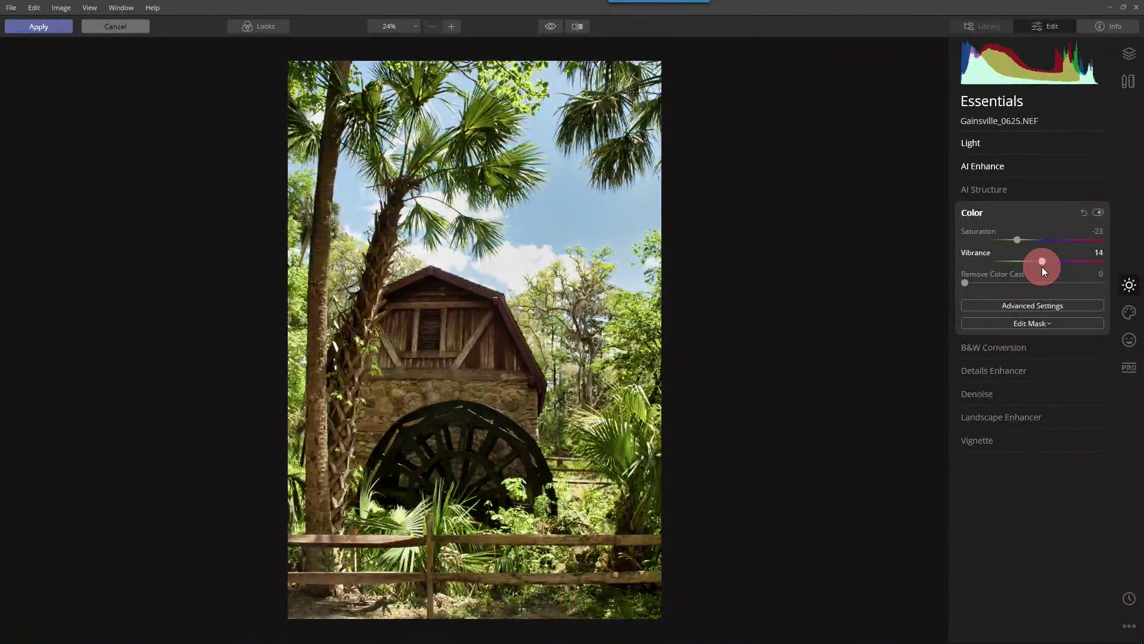
- Compare the photo with and without the Color adjustments, leaving them enabled
click(1100, 214)
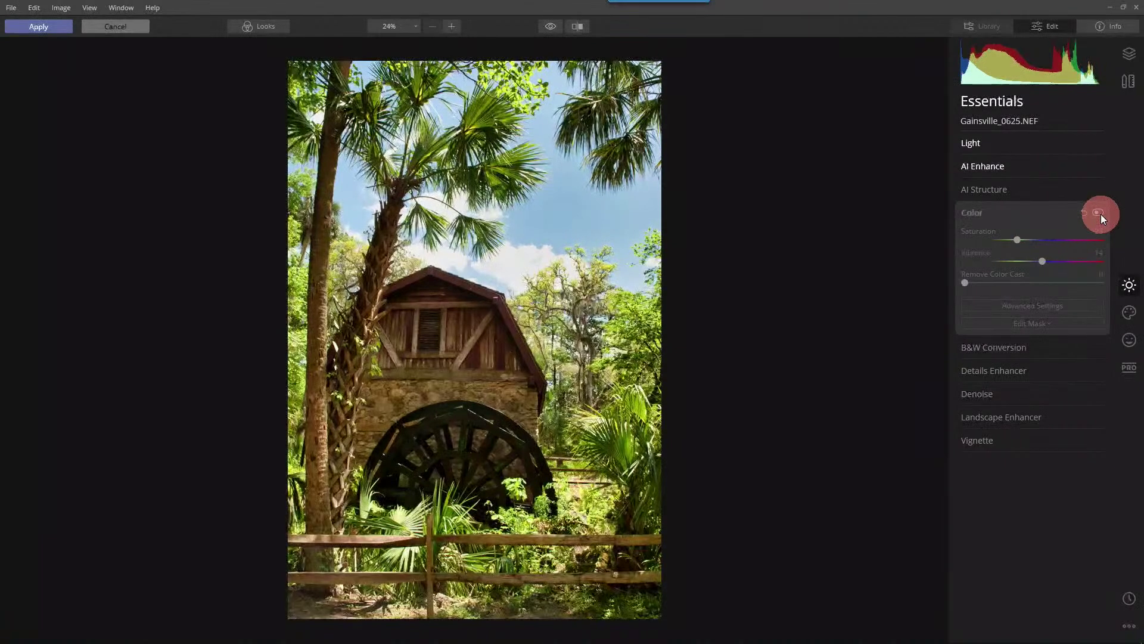
click(1101, 213)
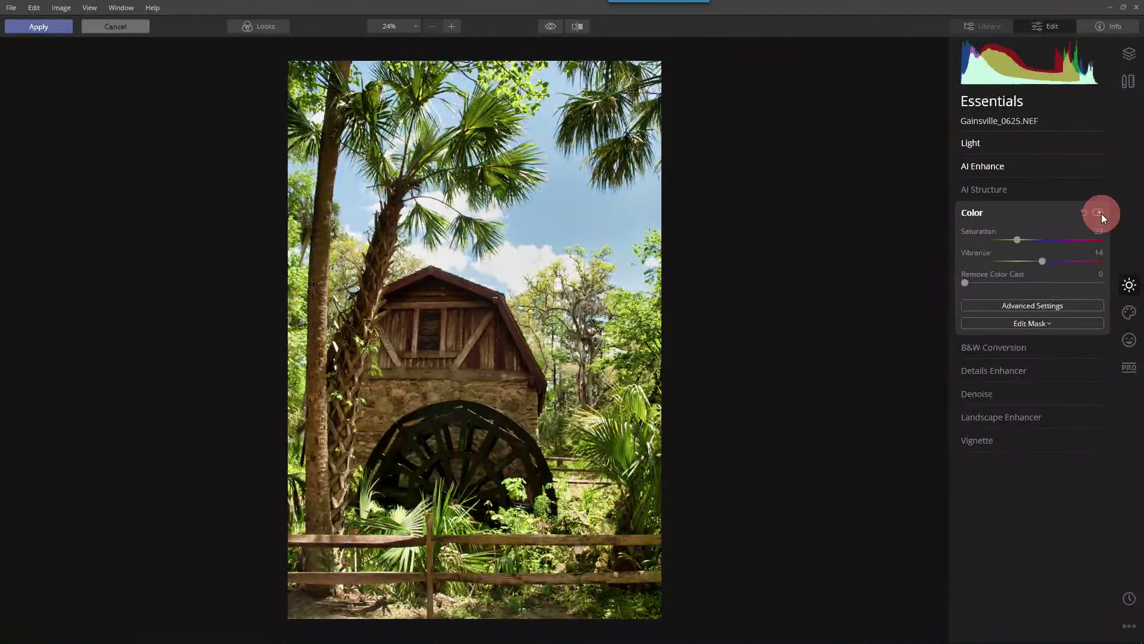
click(1102, 214)
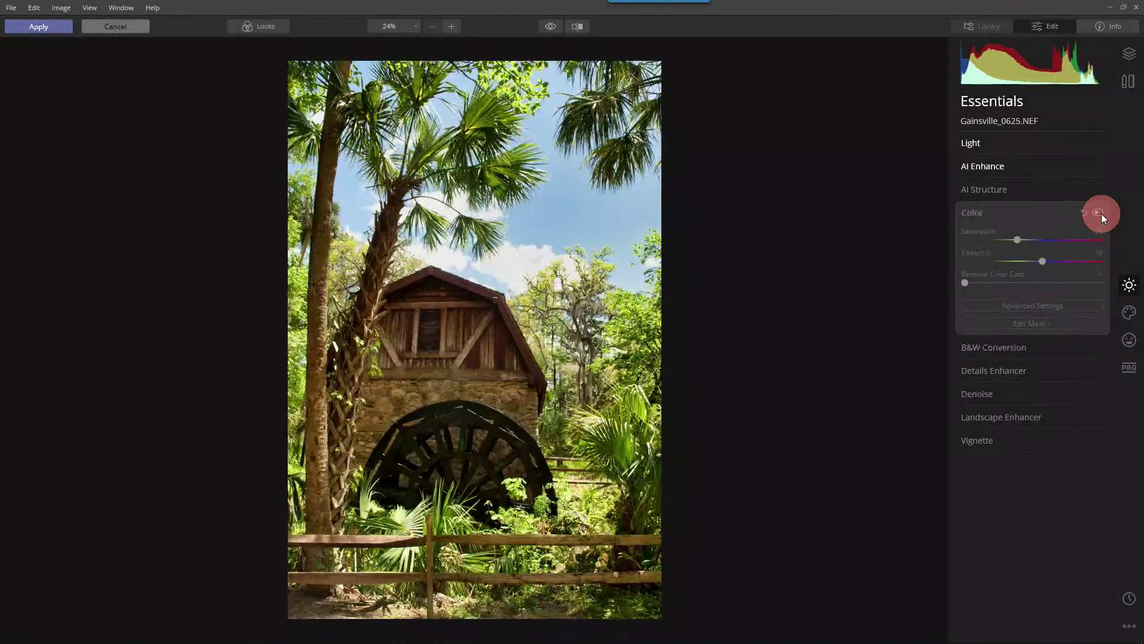
click(1102, 214)
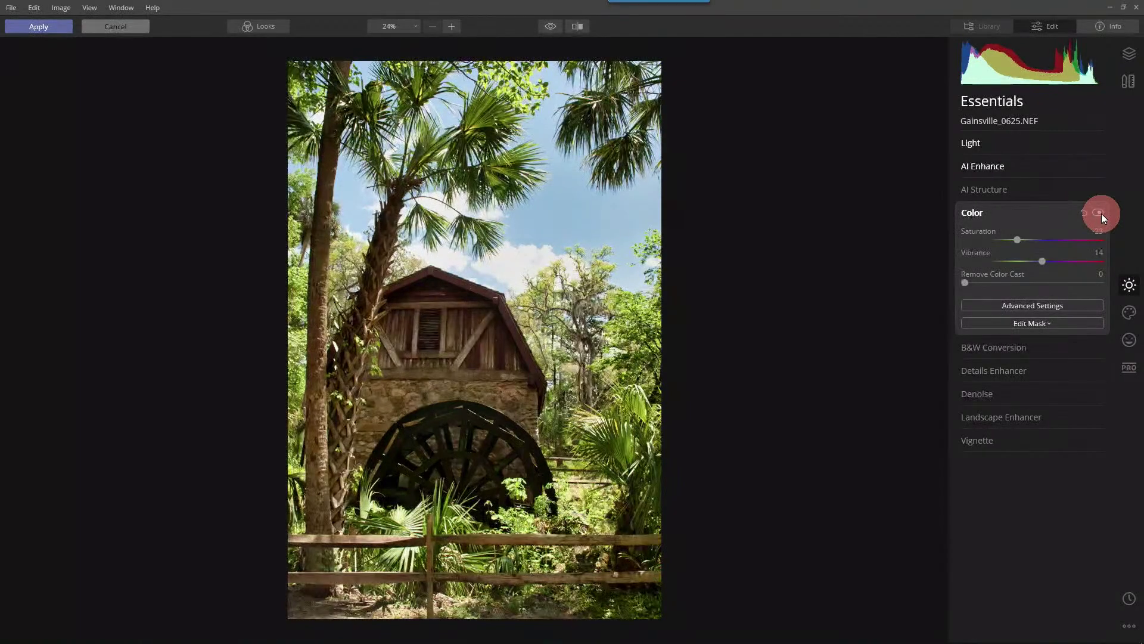
- In the Color filter, set Remove Color Cast to 57 and the green range's Saturation to -21 and Luminance to -16
mouse_move(965, 285)
mouse_down()
mouse_move(1041, 283)
mouse_move(987, 283)
mouse_up()
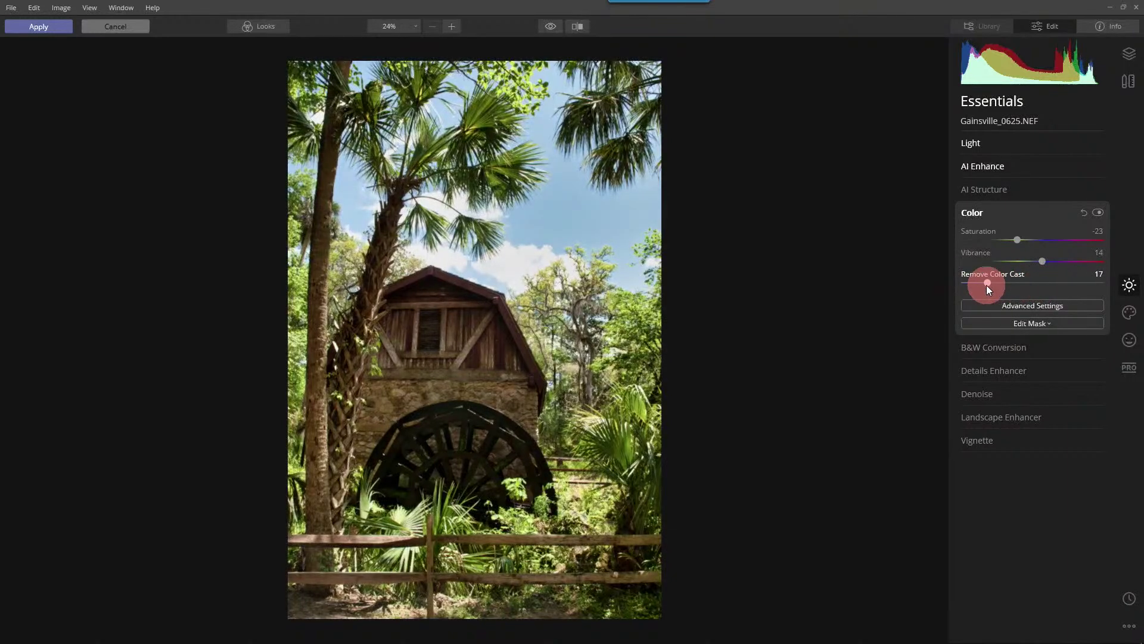
click(1029, 303)
click(1023, 344)
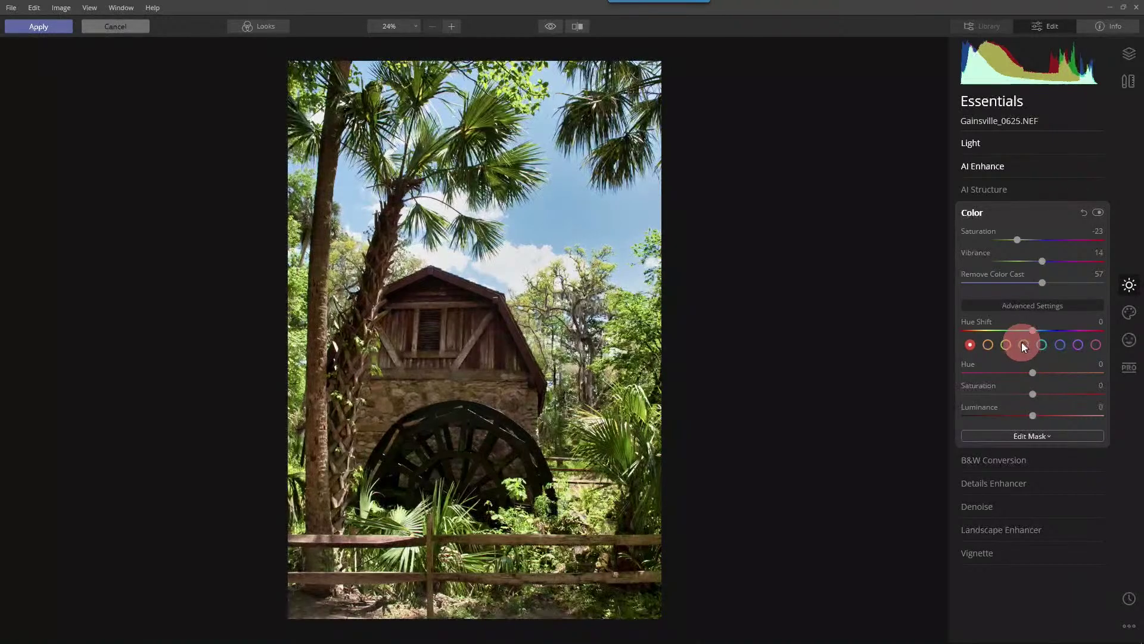
click(1025, 345)
click(1034, 415)
drag(1032, 394, 1024, 426)
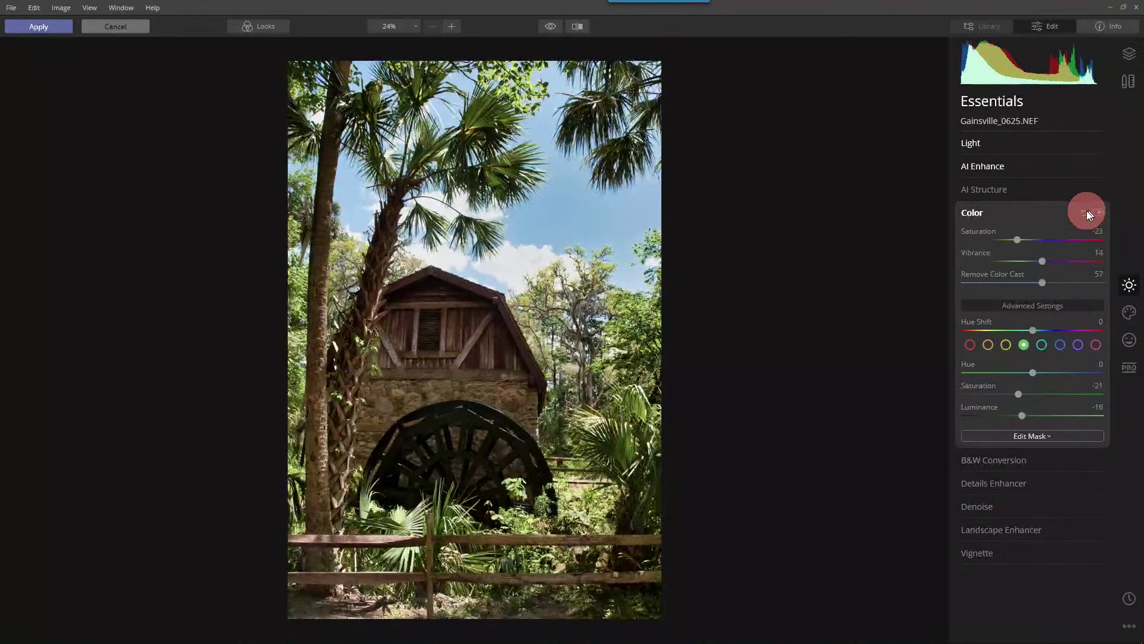
click(973, 213)
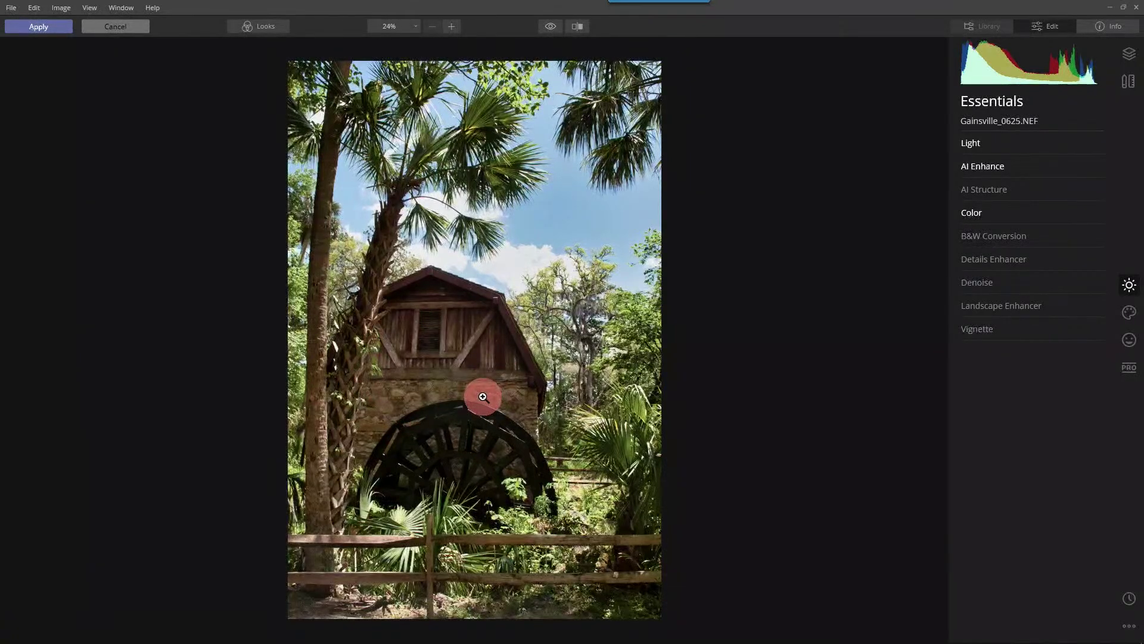
- Increase AI Accent in AI Enhance and raise the Light filter's Shadows to 56
click(982, 166)
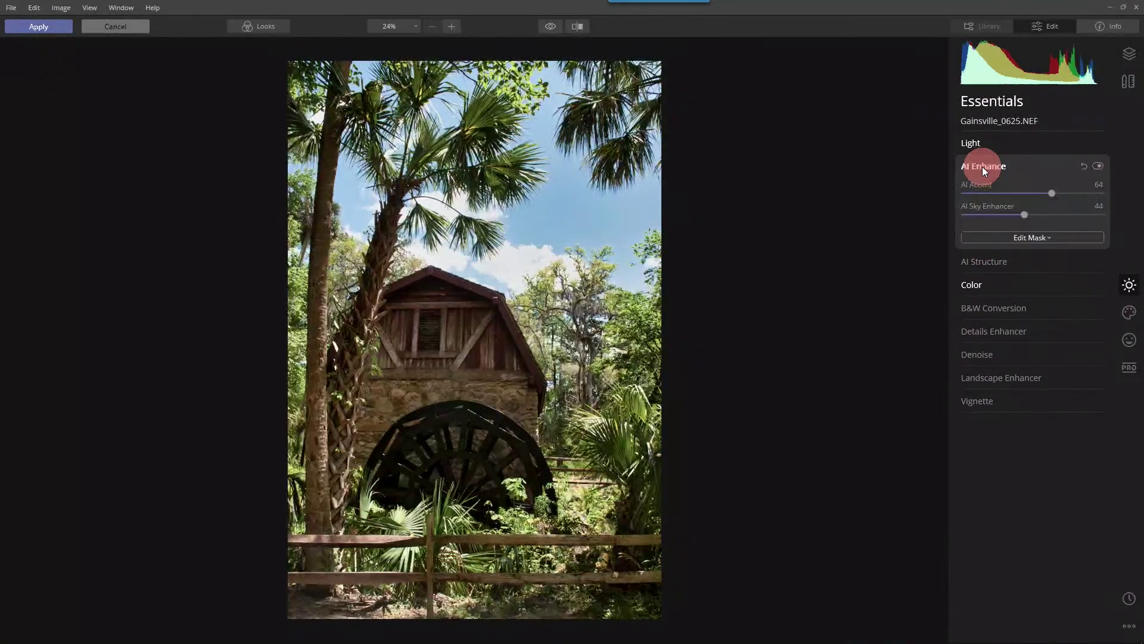
drag(1052, 192, 1071, 195)
click(970, 144)
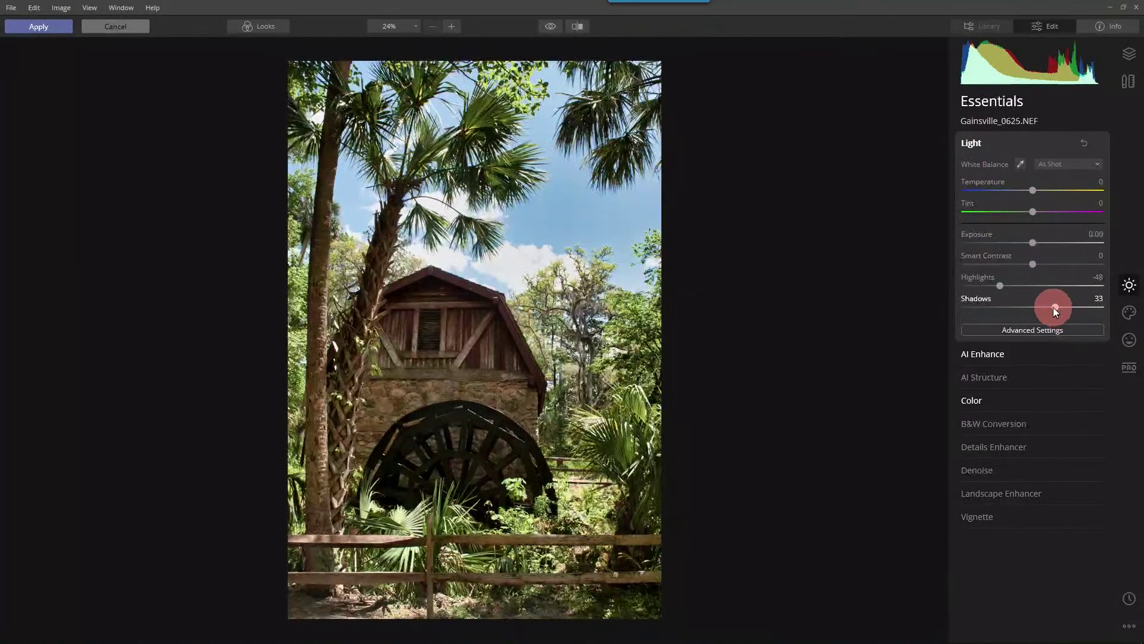
drag(1054, 307, 1068, 307)
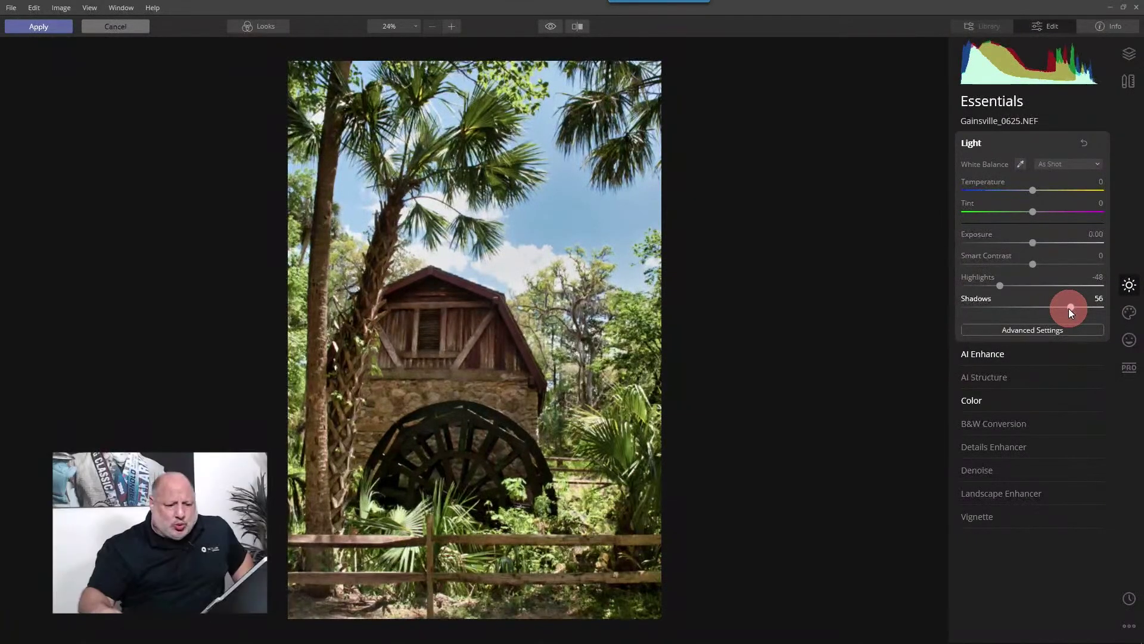
click(978, 145)
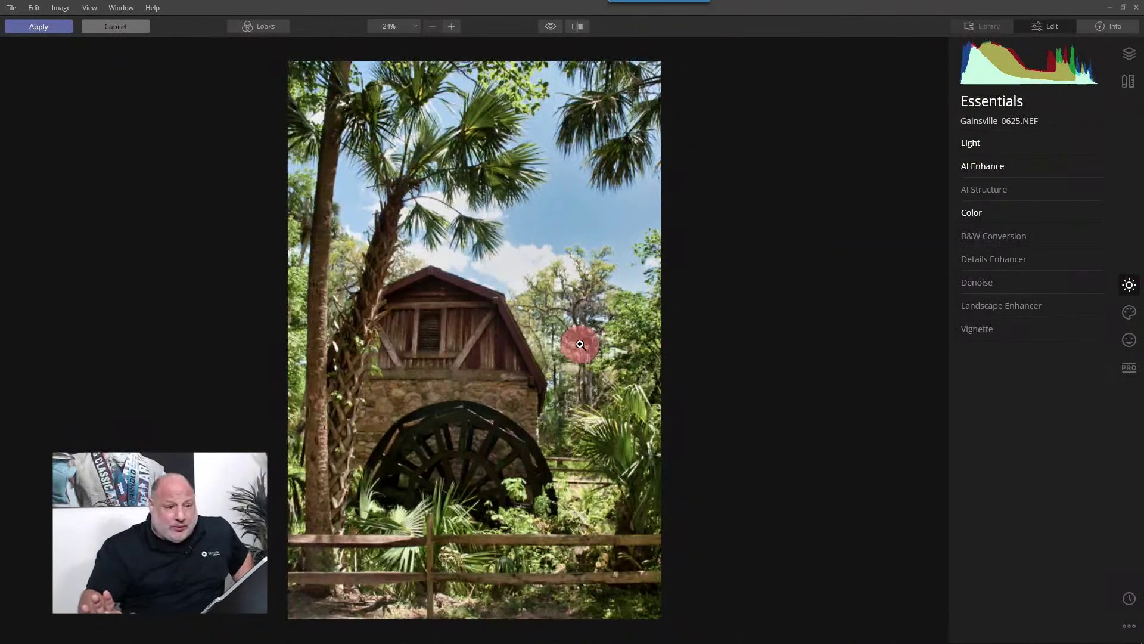
- Lighten the mill's front with the Dodge & Burn brush at 21% strength and compare with the effect off
click(1126, 370)
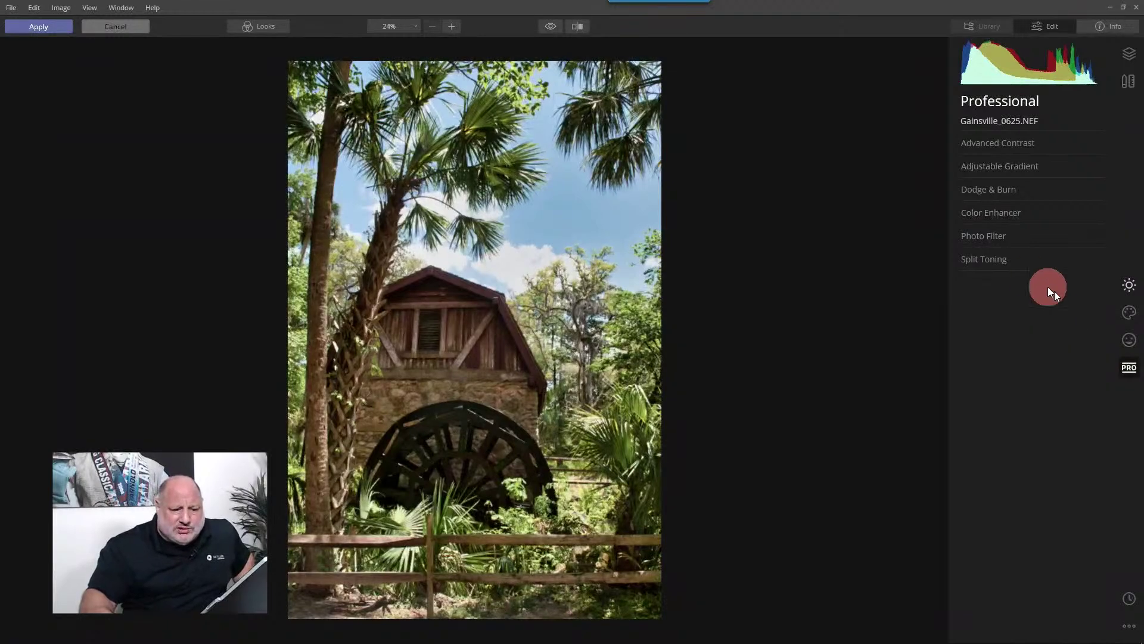
click(1006, 189)
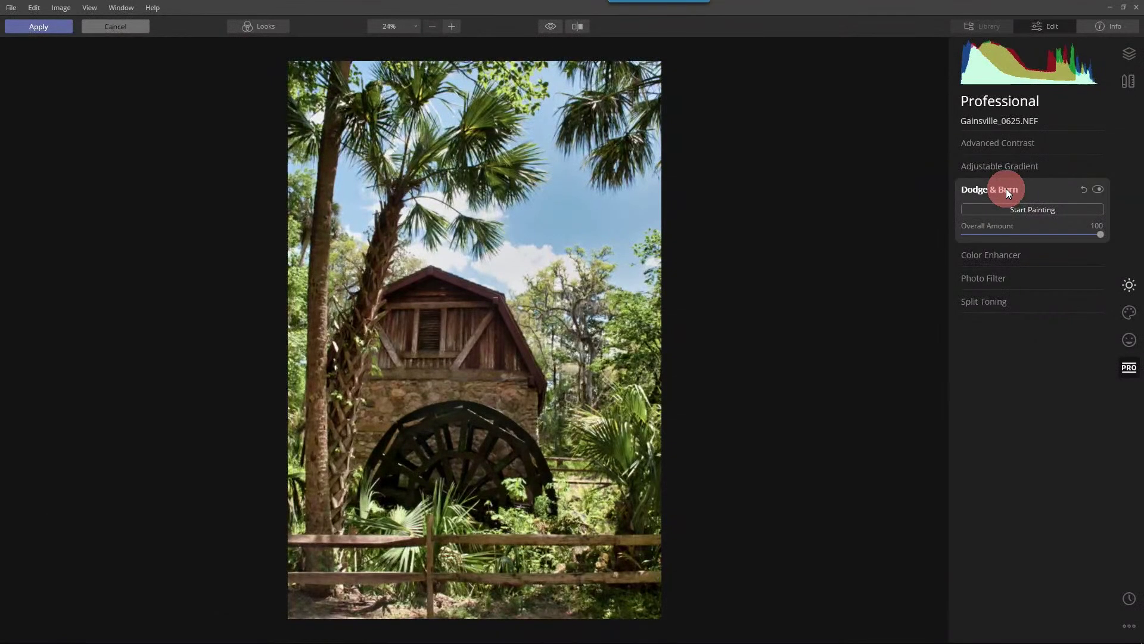
click(1045, 210)
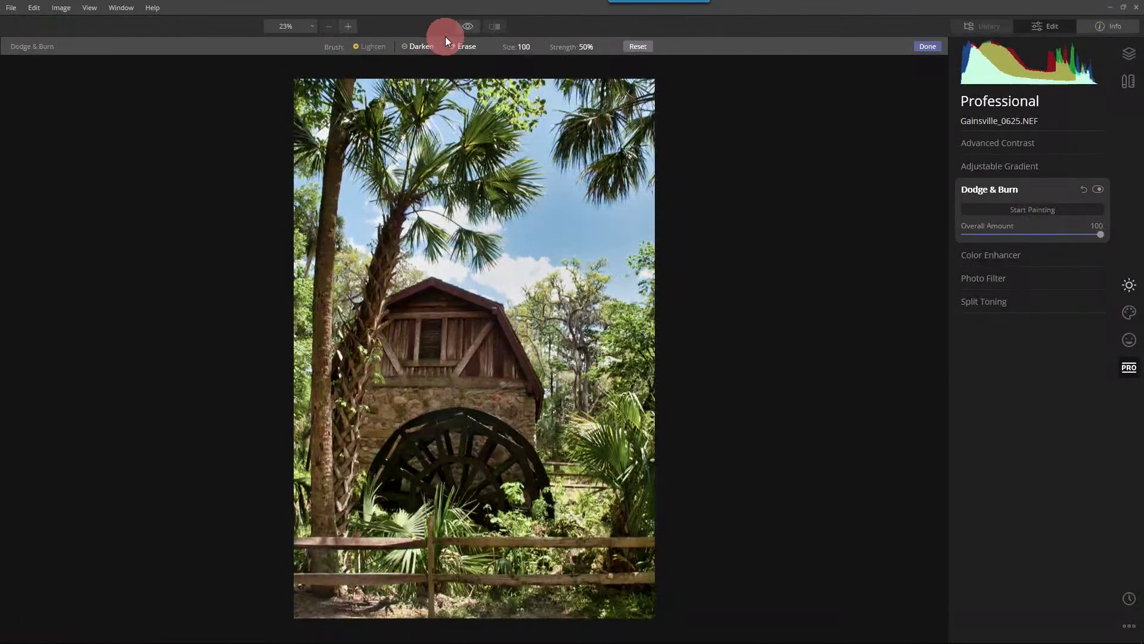
click(584, 49)
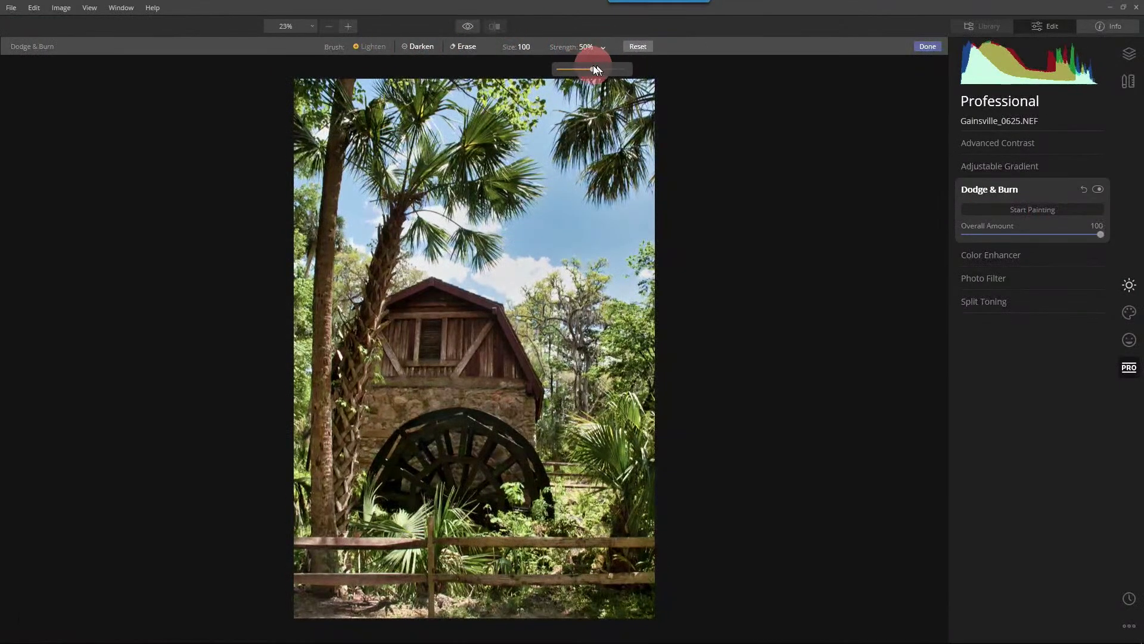
drag(590, 68, 571, 78)
mouse_move(424, 309)
mouse_down()
mouse_move(398, 338)
mouse_move(417, 323)
mouse_move(408, 348)
mouse_move(432, 307)
mouse_move(500, 354)
mouse_move(450, 322)
mouse_move(465, 364)
mouse_up()
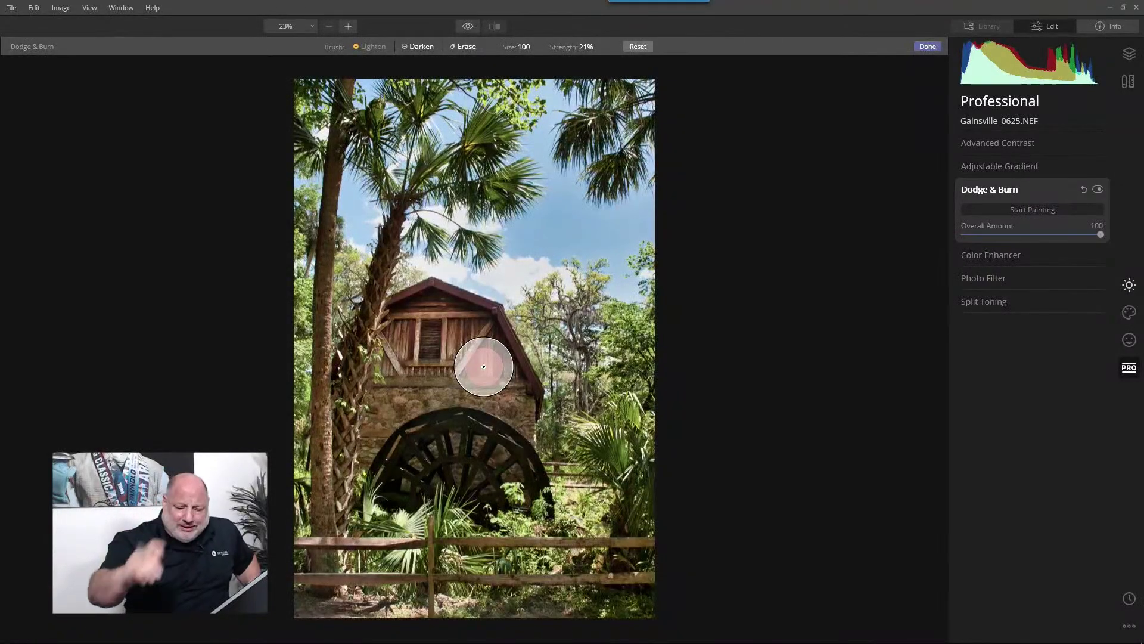
mouse_move(484, 367)
mouse_down()
mouse_move(403, 396)
mouse_move(399, 409)
mouse_move(424, 409)
mouse_move(461, 432)
mouse_move(410, 473)
mouse_move(450, 476)
mouse_move(443, 440)
mouse_move(521, 501)
mouse_move(449, 481)
mouse_move(429, 447)
mouse_move(409, 449)
mouse_move(375, 513)
mouse_move(410, 513)
mouse_move(436, 448)
mouse_move(544, 514)
mouse_move(580, 409)
mouse_up()
click(1098, 189)
click(1099, 190)
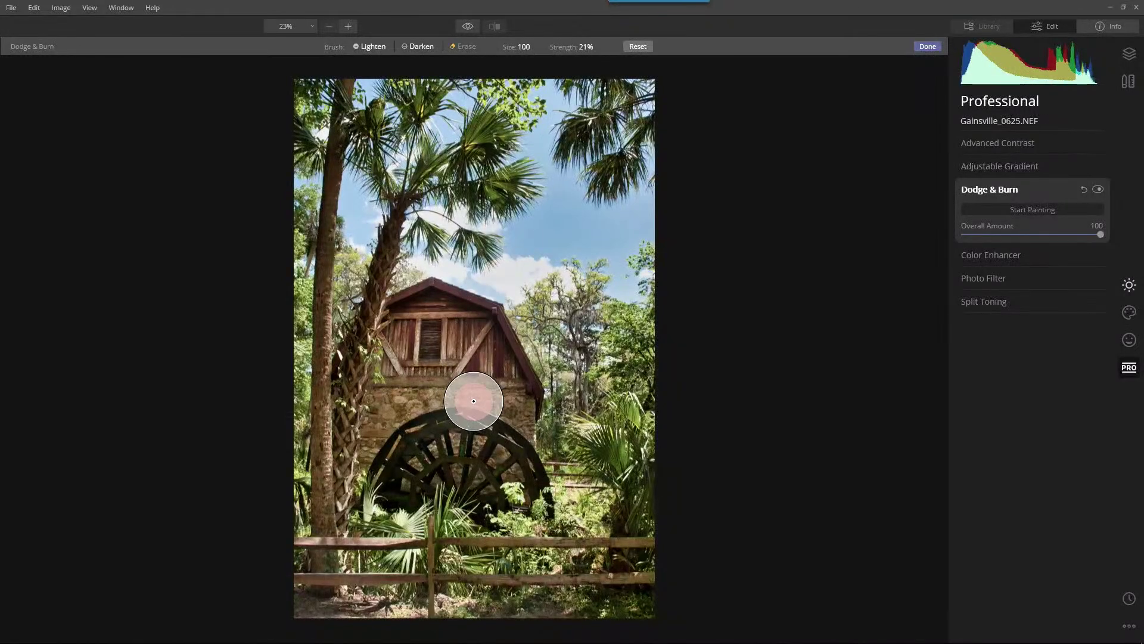
- Erase some of the painted lightening around the top of the waterwheel, check the before and after, and finish Dodge & Burn painting
mouse_move(474, 400)
mouse_down()
mouse_move(455, 333)
mouse_move(453, 365)
mouse_move(402, 413)
mouse_move(458, 406)
mouse_up()
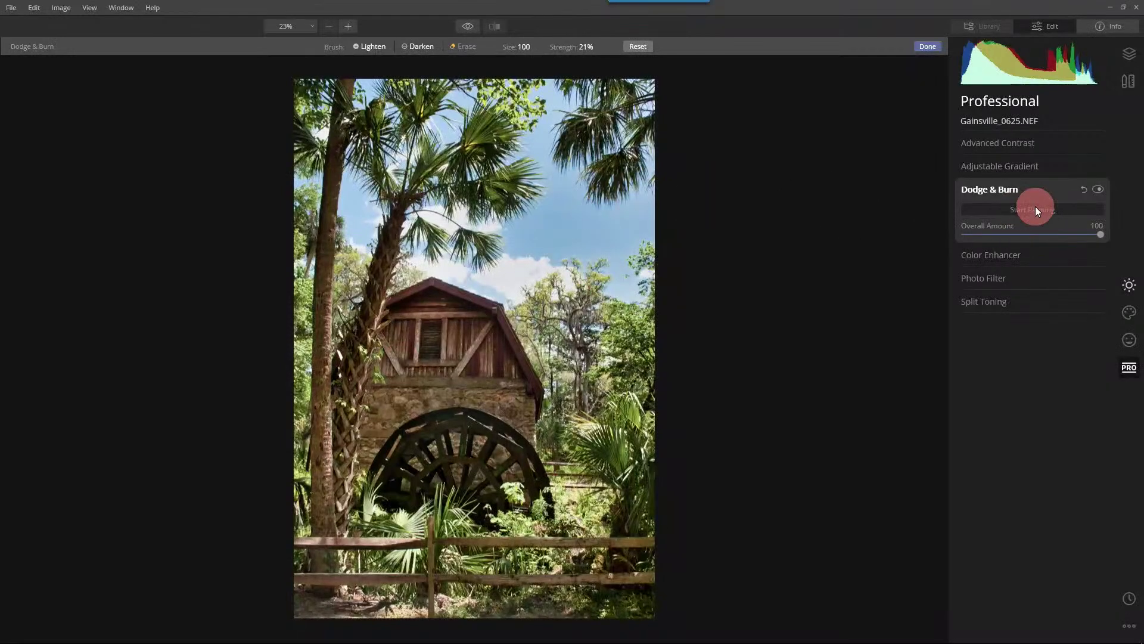
click(1094, 188)
click(1095, 188)
click(936, 46)
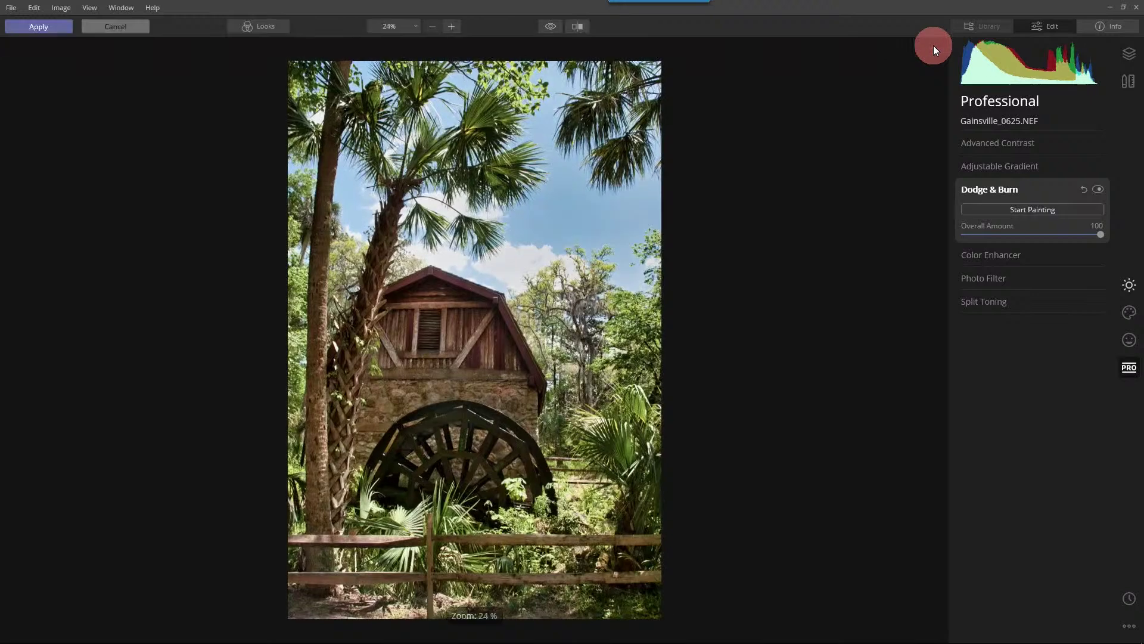
- Replace the sky with Blue Sky 4 using AI Sky Replacement and compare it with the original sky
click(1128, 286)
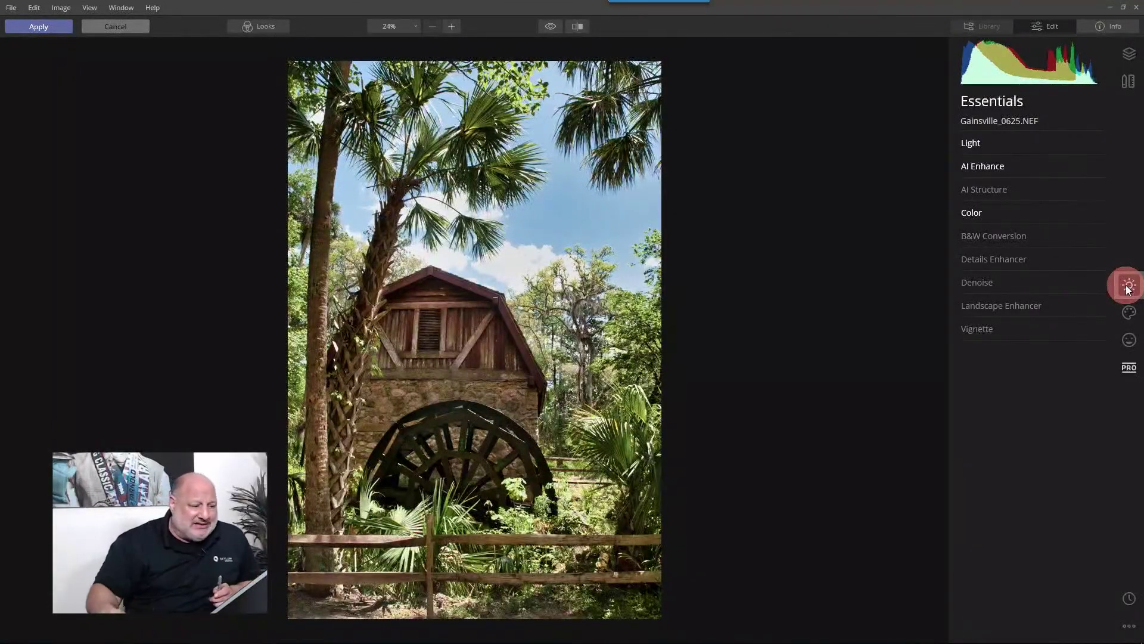
scroll(475, 119, up, 1)
drag(476, 119, 465, 285)
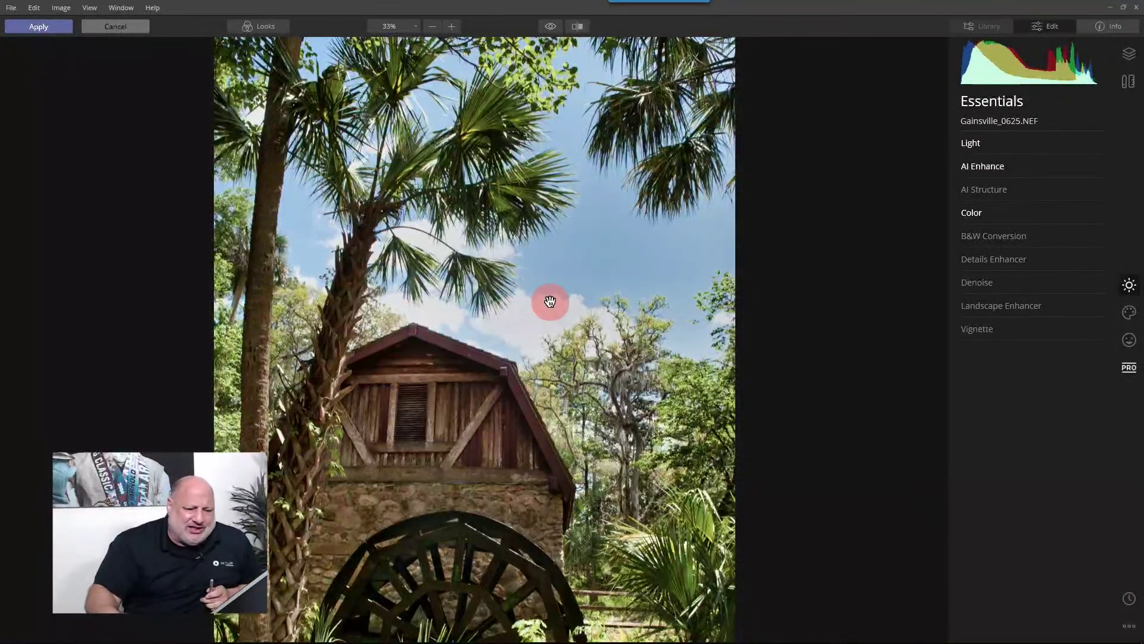
click(1132, 312)
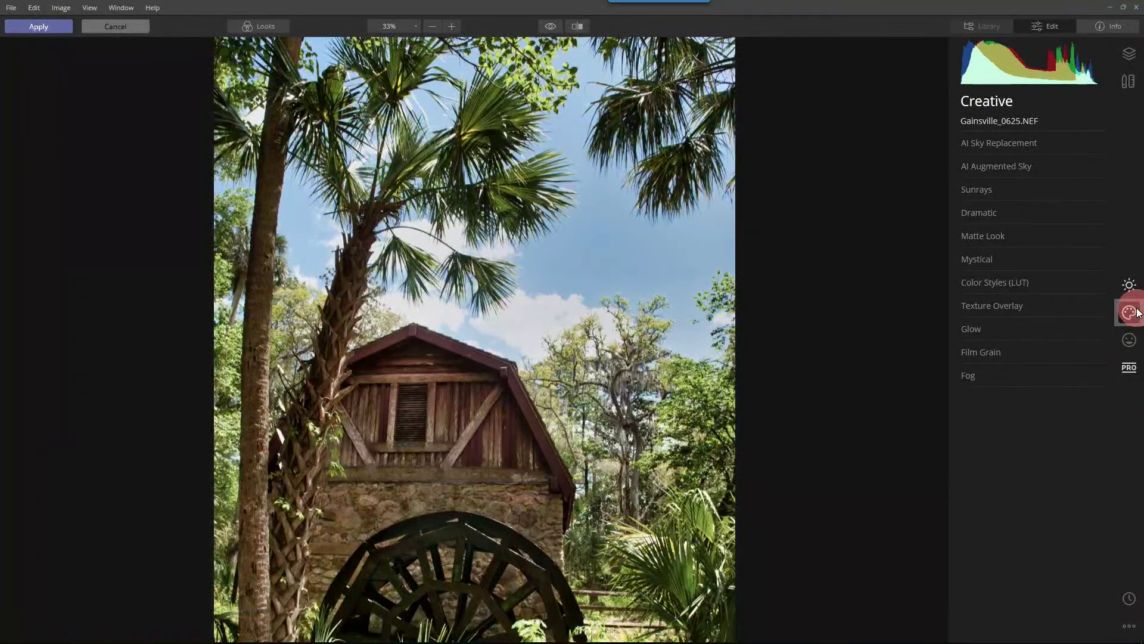
click(1025, 143)
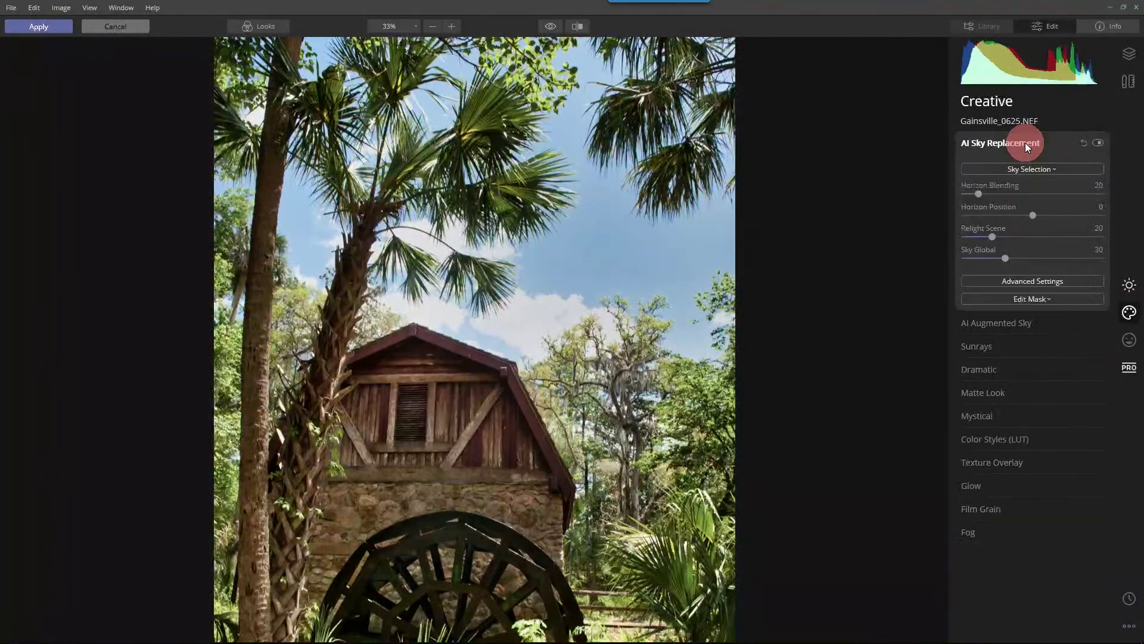
click(1050, 168)
click(1011, 256)
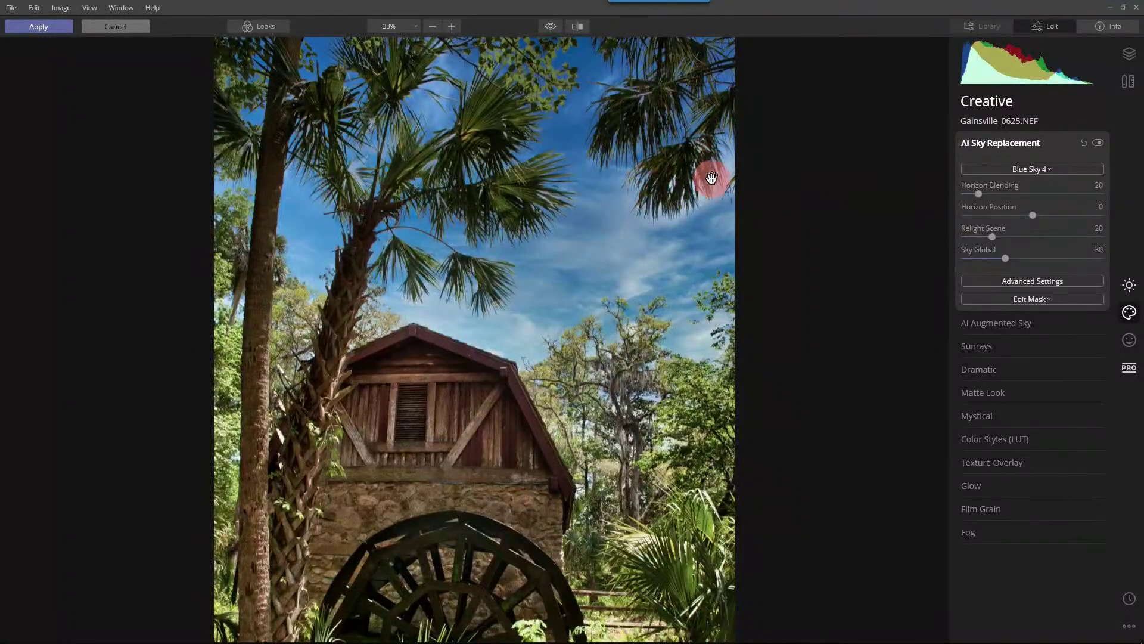
click(1098, 143)
click(1098, 143)
- Turn on Flip Sky for the replaced sky and inspect the blend around the trees and roof
click(1033, 281)
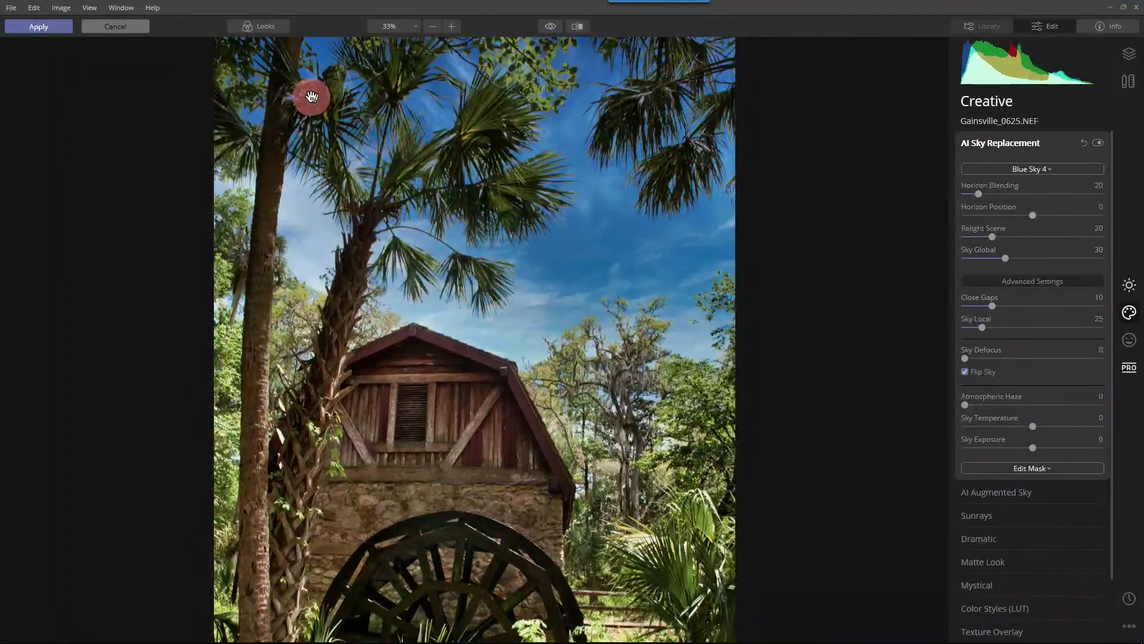
scroll(580, 334, down, 2)
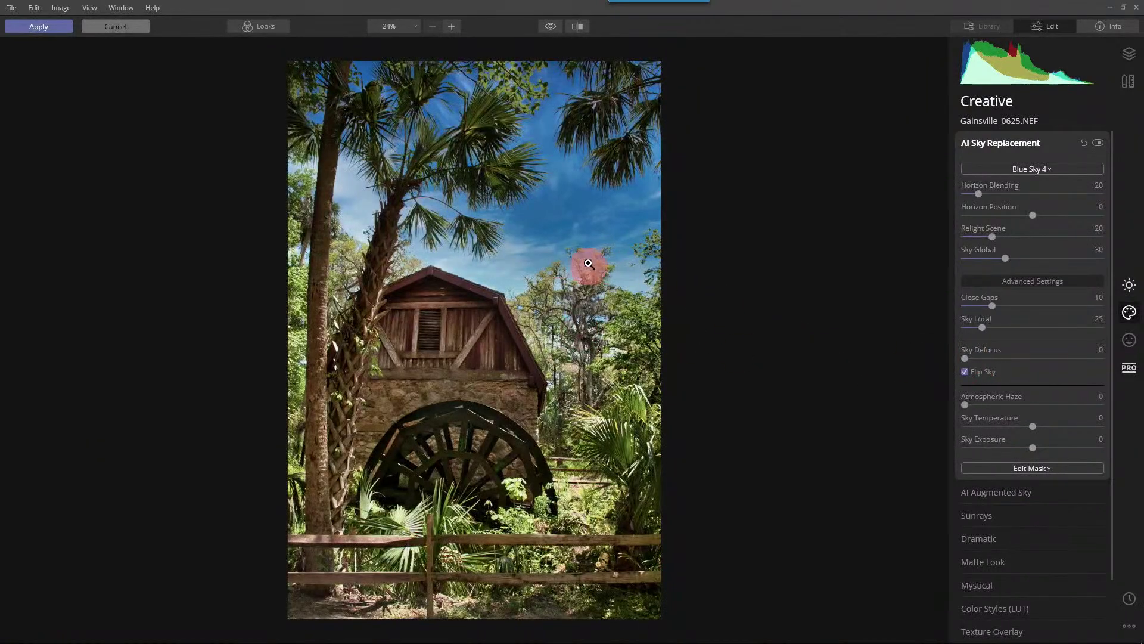
scroll(549, 255, up, 2)
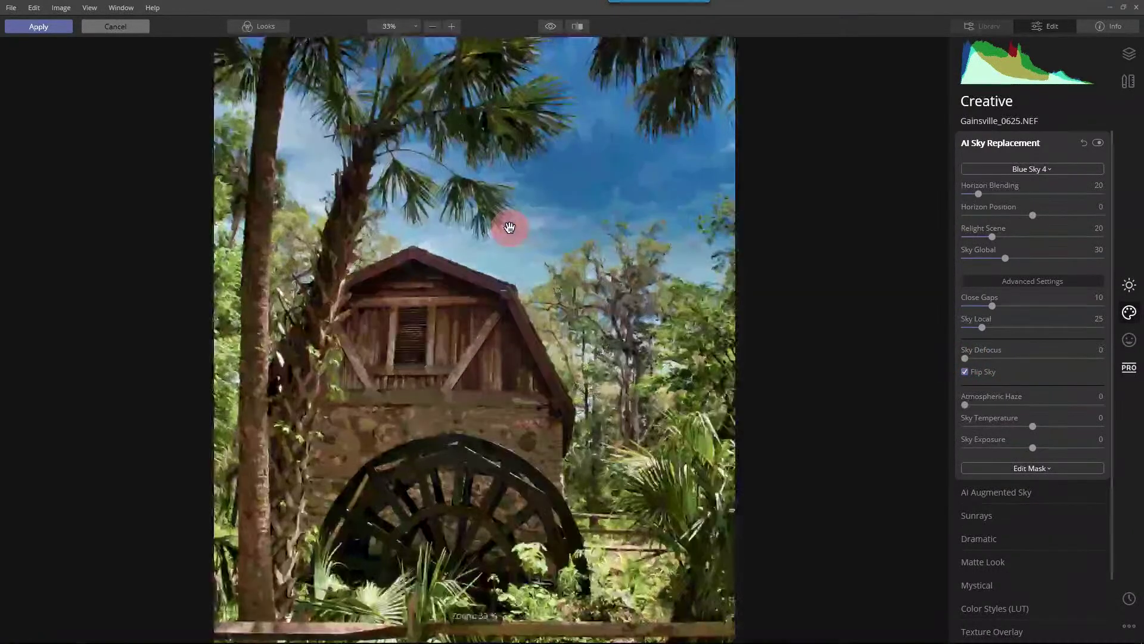
scroll(534, 222, up, 1)
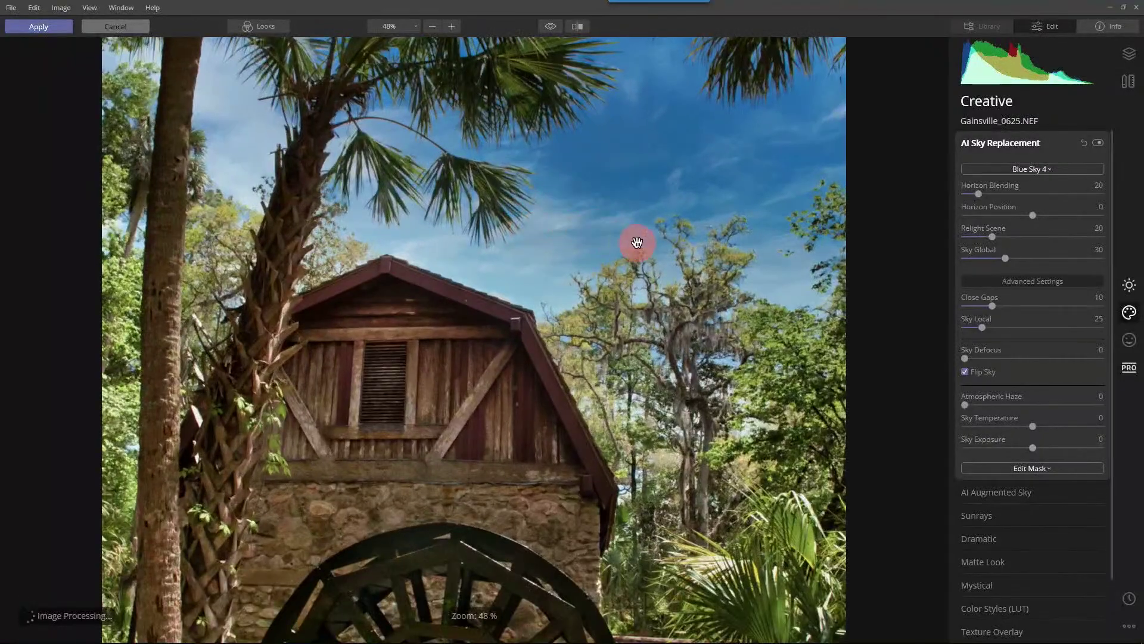
- Set the replaced sky's Sky Defocus to 40, Sky Exposure to 69 and Relight Scene to 16
drag(962, 358, 1053, 360)
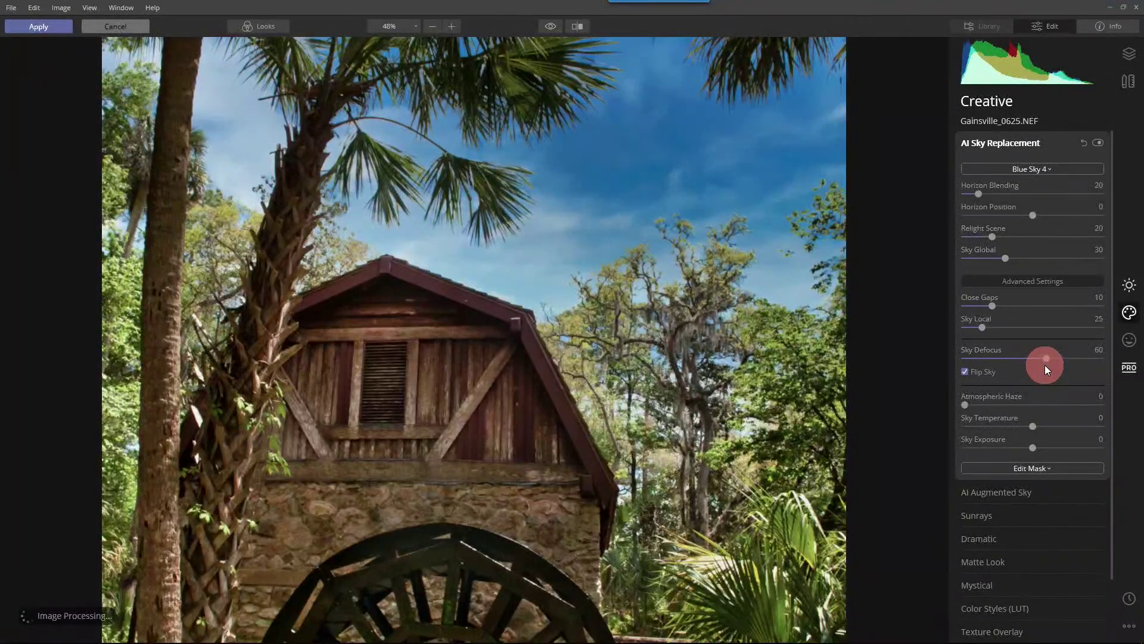
drag(1046, 360, 1019, 367)
drag(1033, 448, 1077, 448)
click(606, 326)
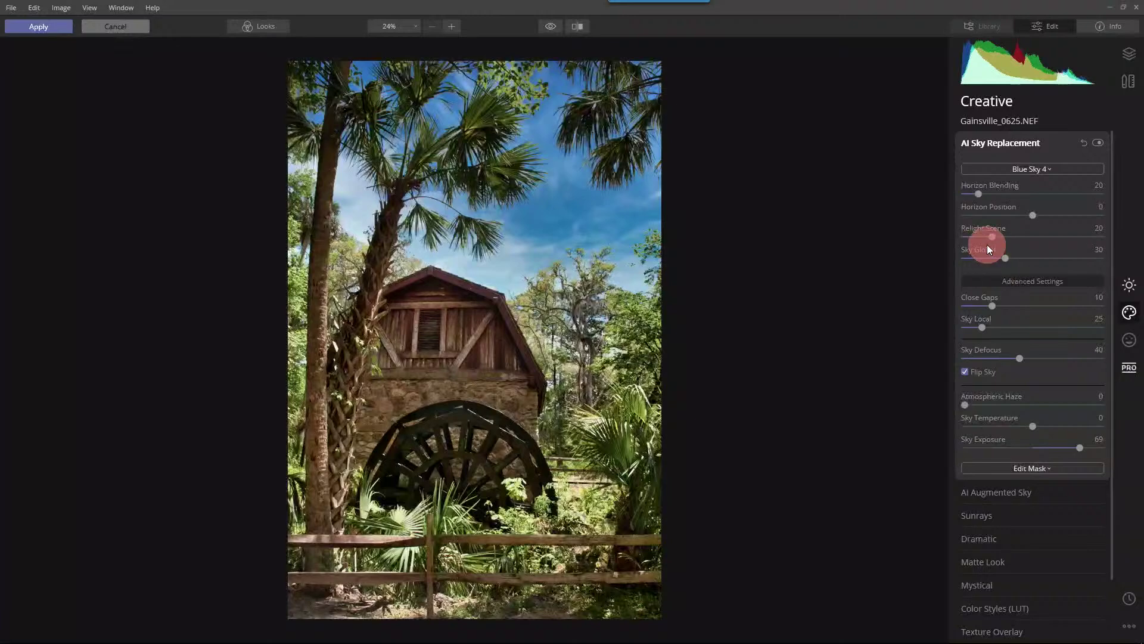
drag(994, 238, 987, 236)
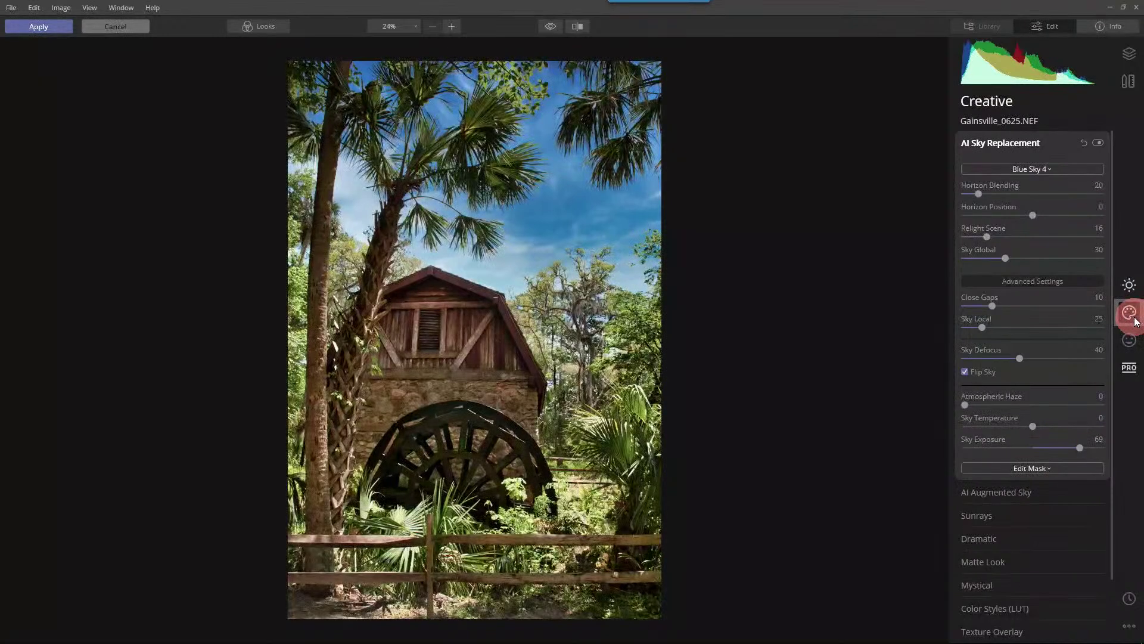
- Set the blue range's Luminance to 67 in the Essentials Color filter
click(1128, 286)
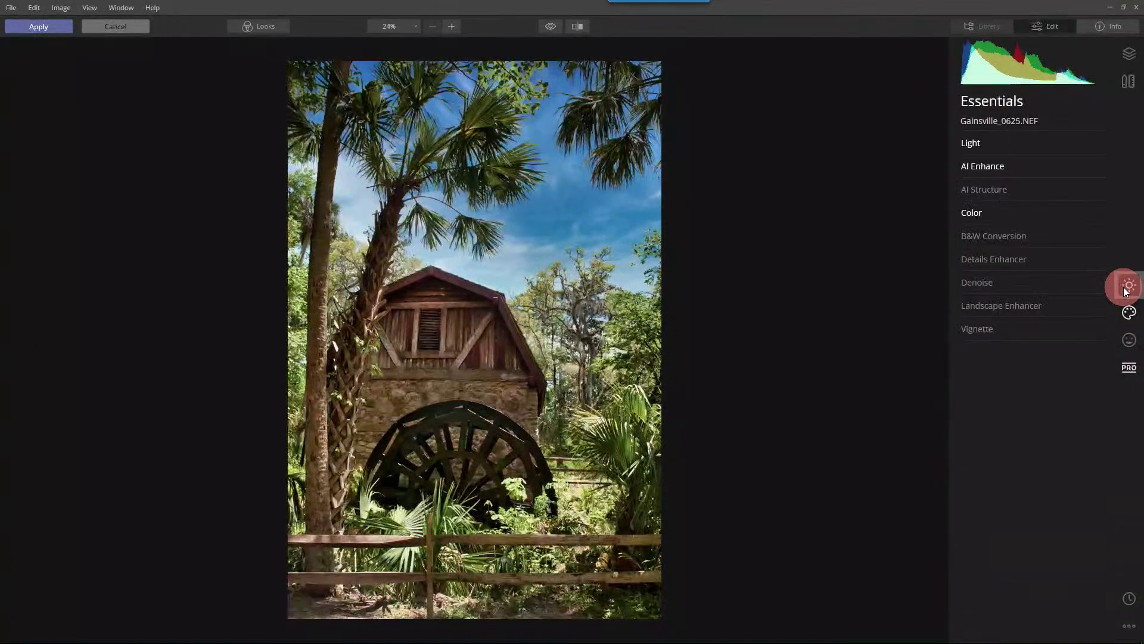
click(966, 213)
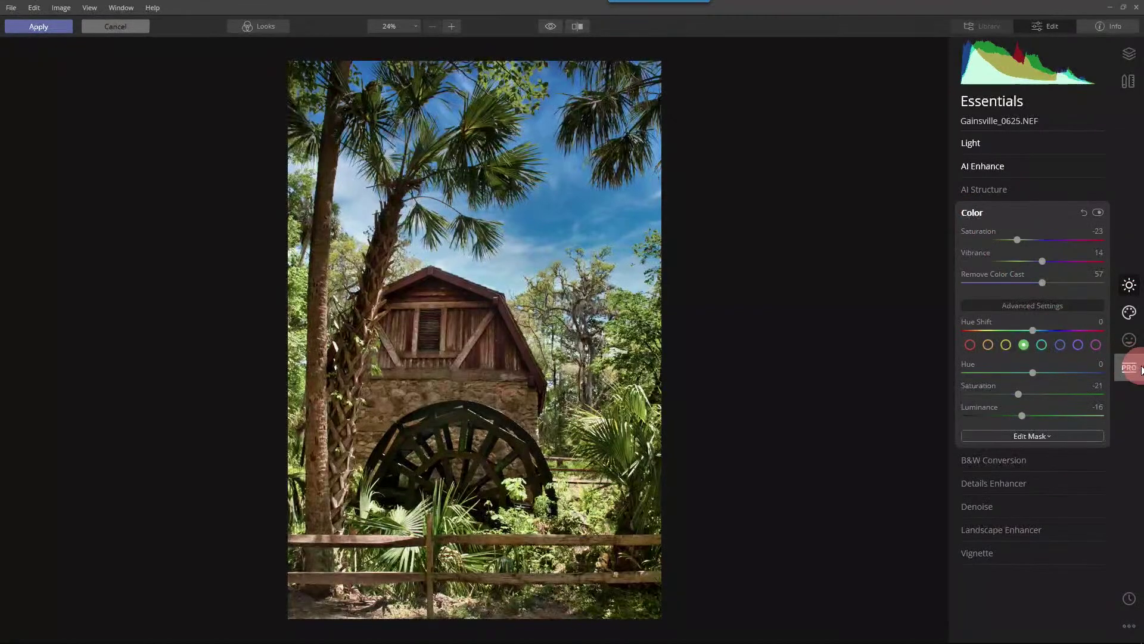
click(1060, 344)
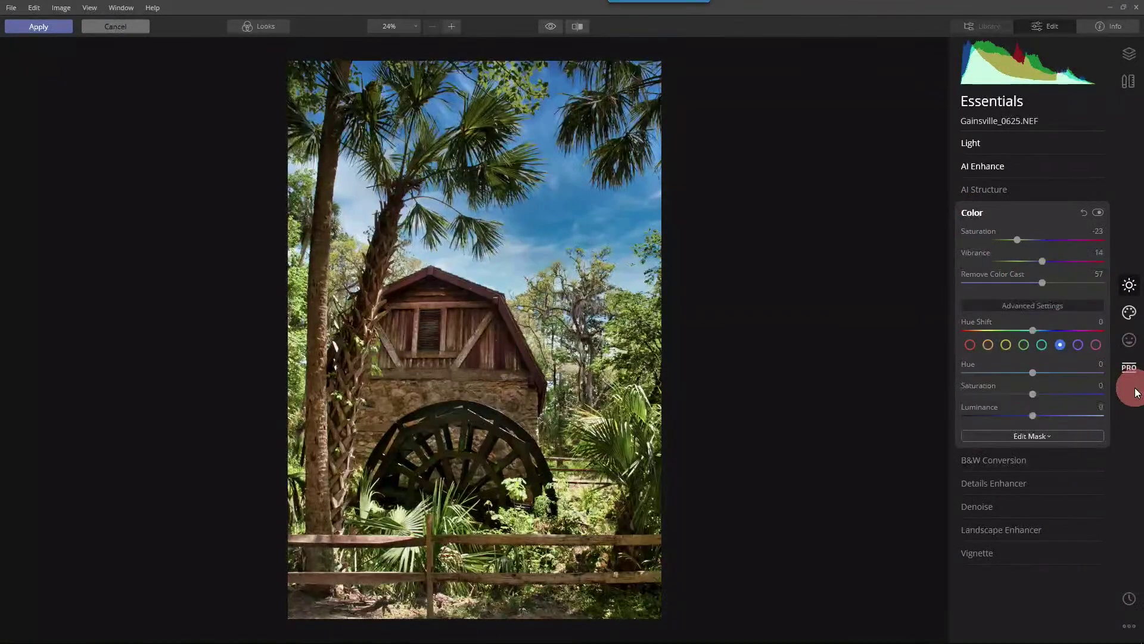
drag(1027, 414, 1066, 415)
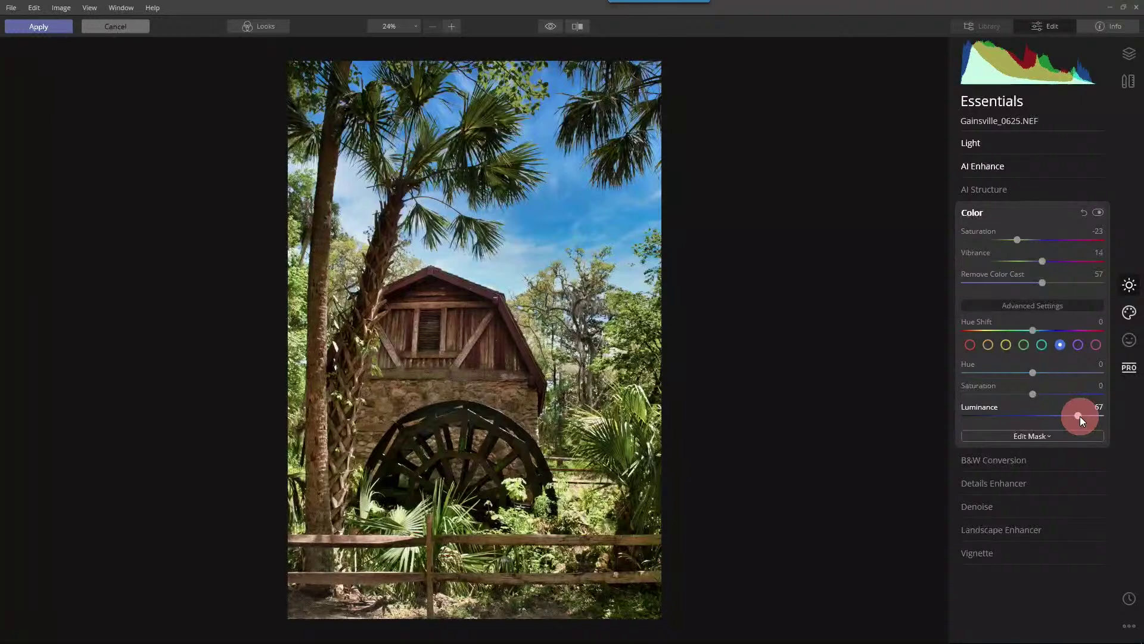
- Darken the lower part of the photo by setting the Adjustable Gradient's Bottom Exposure to -61
click(1129, 368)
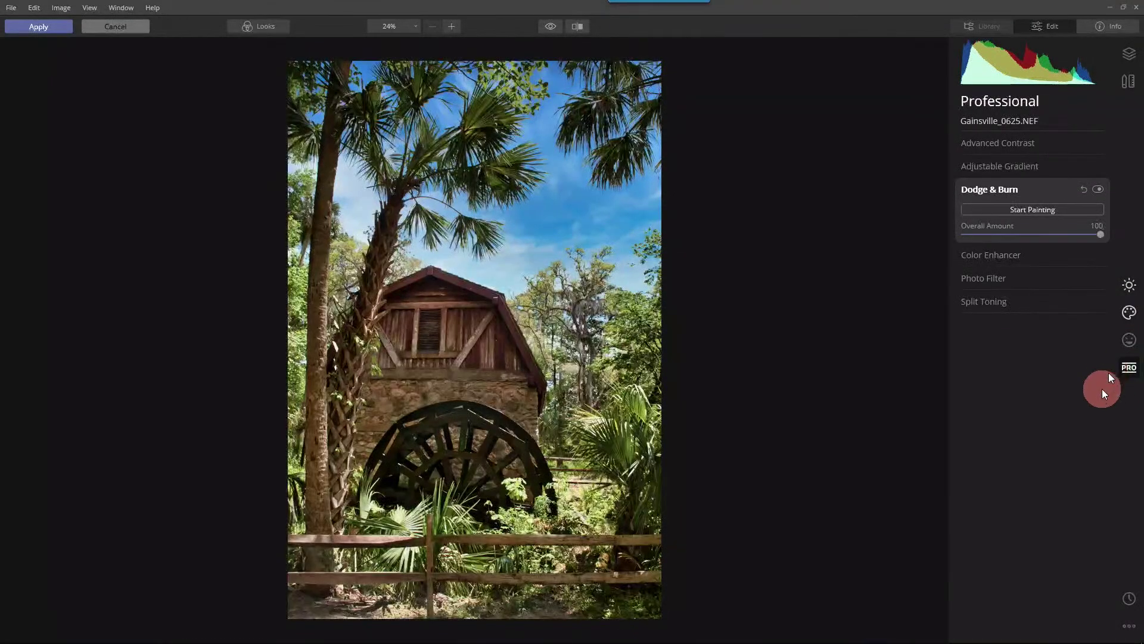
click(1018, 168)
click(1068, 204)
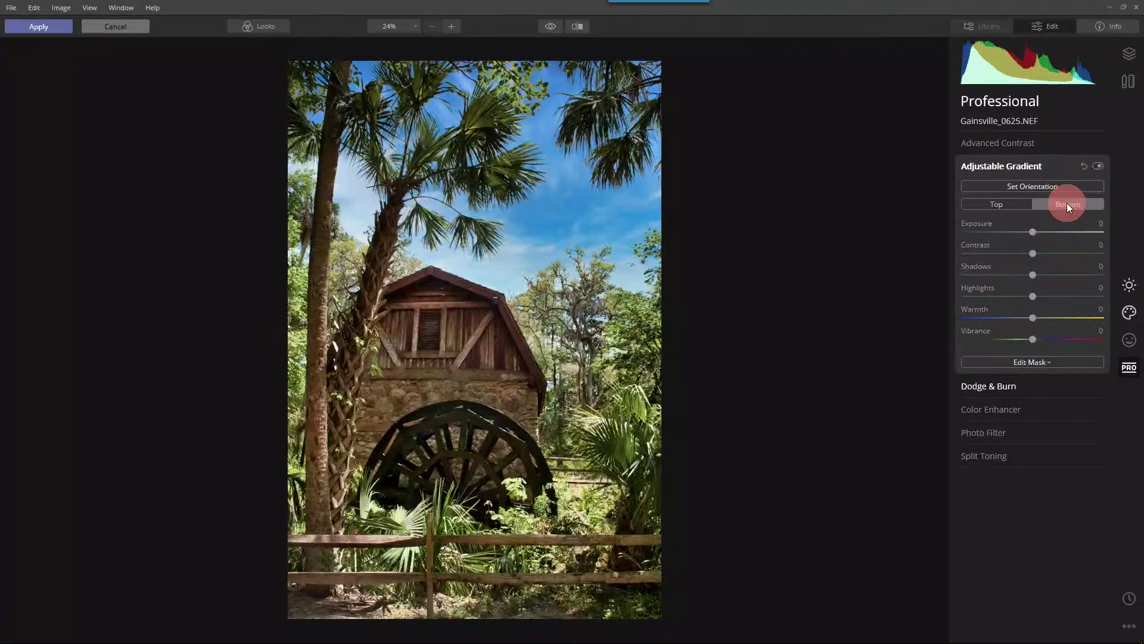
drag(1047, 238, 991, 234)
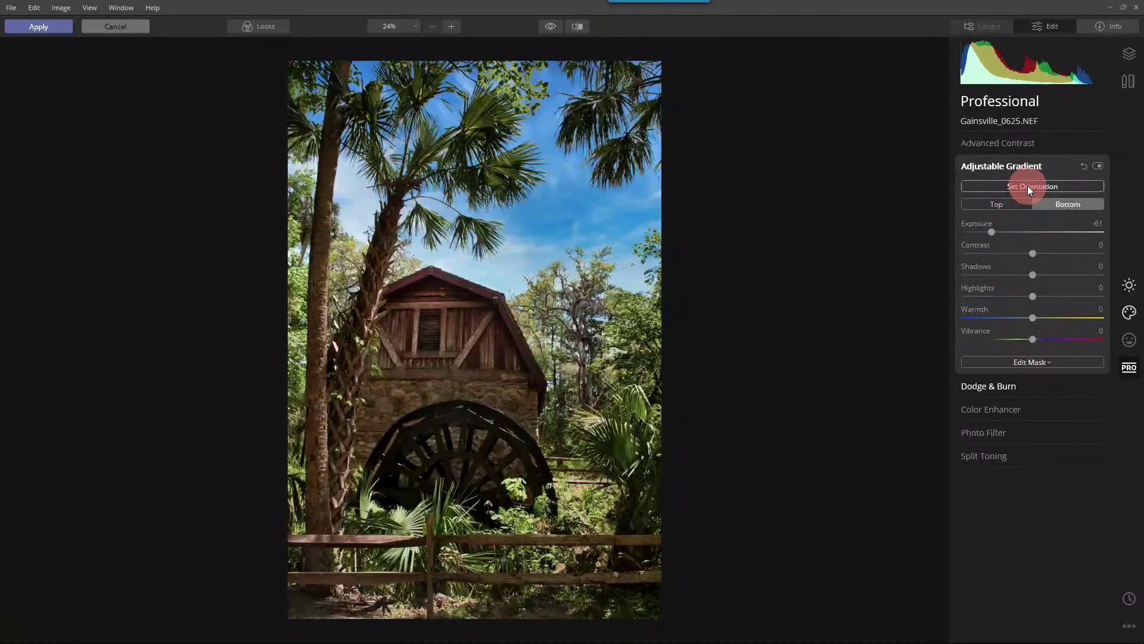
- Shift the Adjustable Gradient to 45% horizontal and 71% vertical, and compare the photo with the gradient off and on
click(1028, 186)
drag(474, 348, 457, 462)
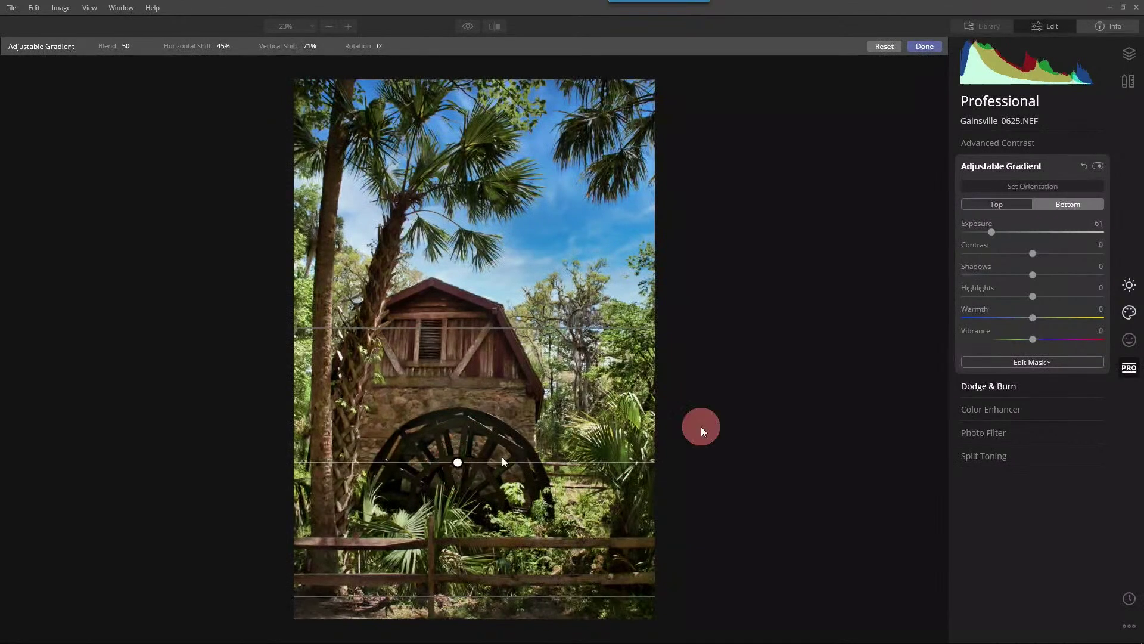
click(1097, 167)
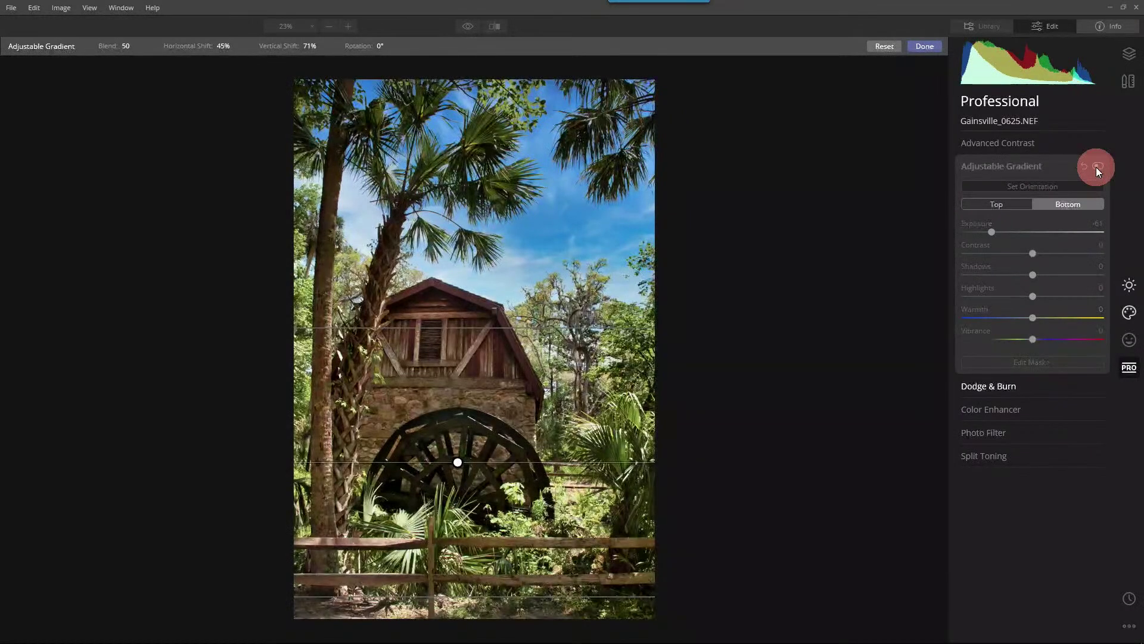
click(926, 39)
click(1098, 166)
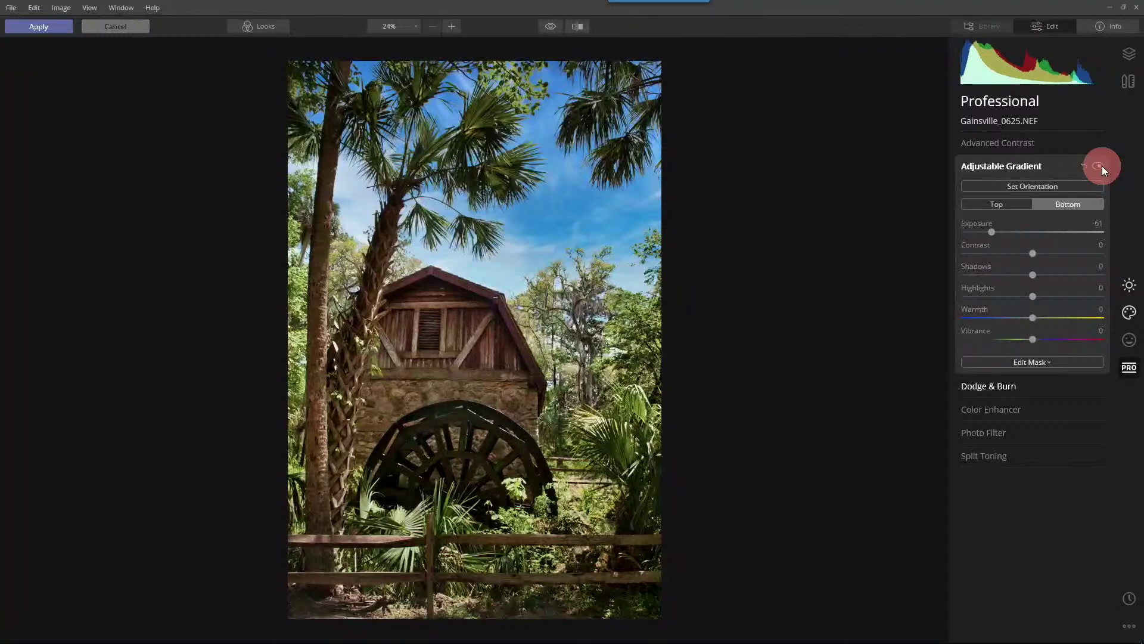
click(1101, 166)
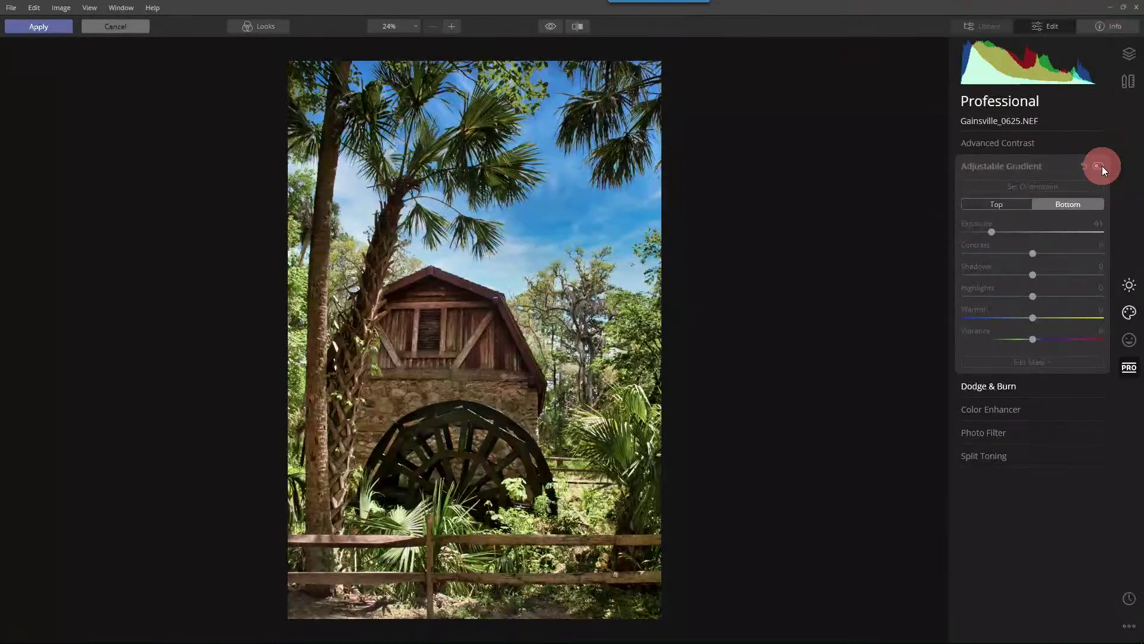
click(1100, 166)
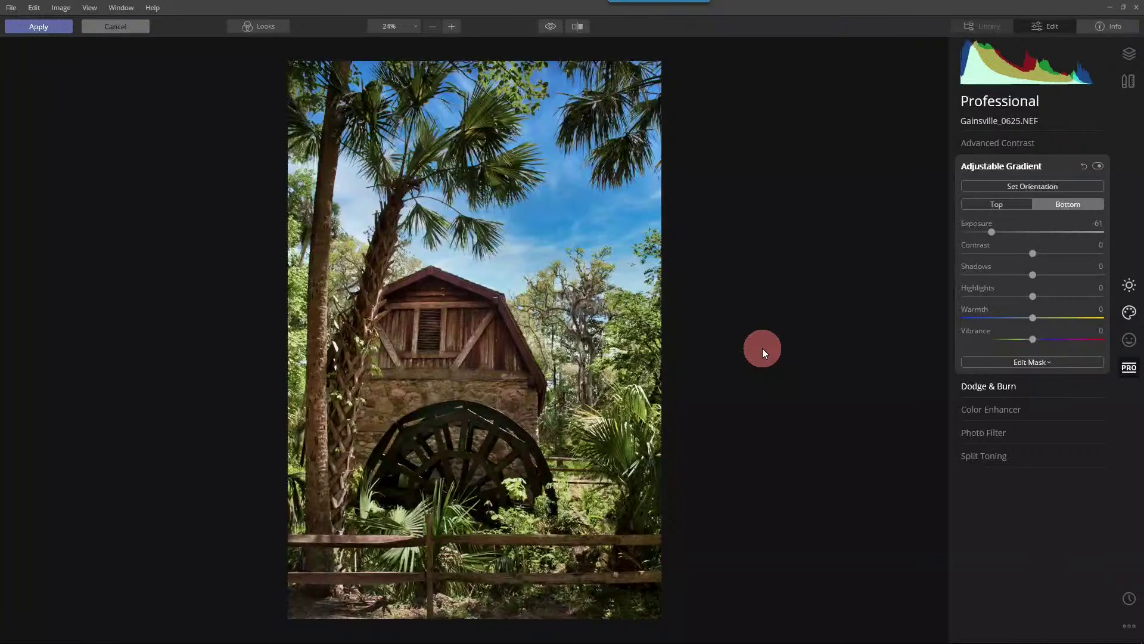
click(997, 171)
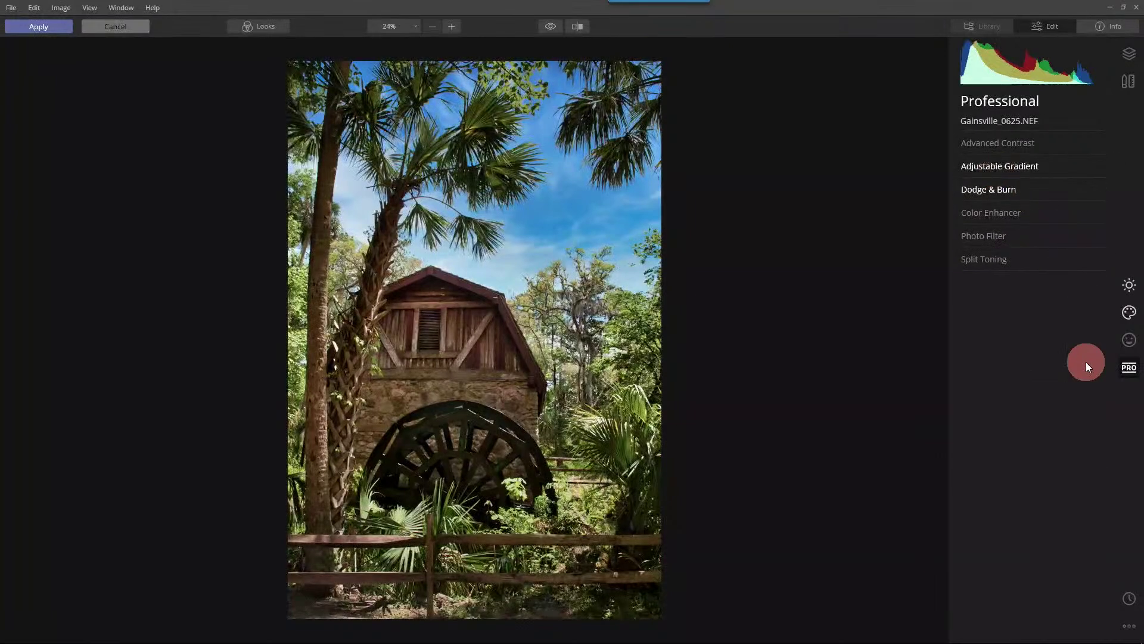
- Set Advanced Contrast to Highlights Contrast 45 and Balance -65, Midtones Contrast 40 and Balance -67, Shadows Contrast 41 and Balance 15
click(1028, 146)
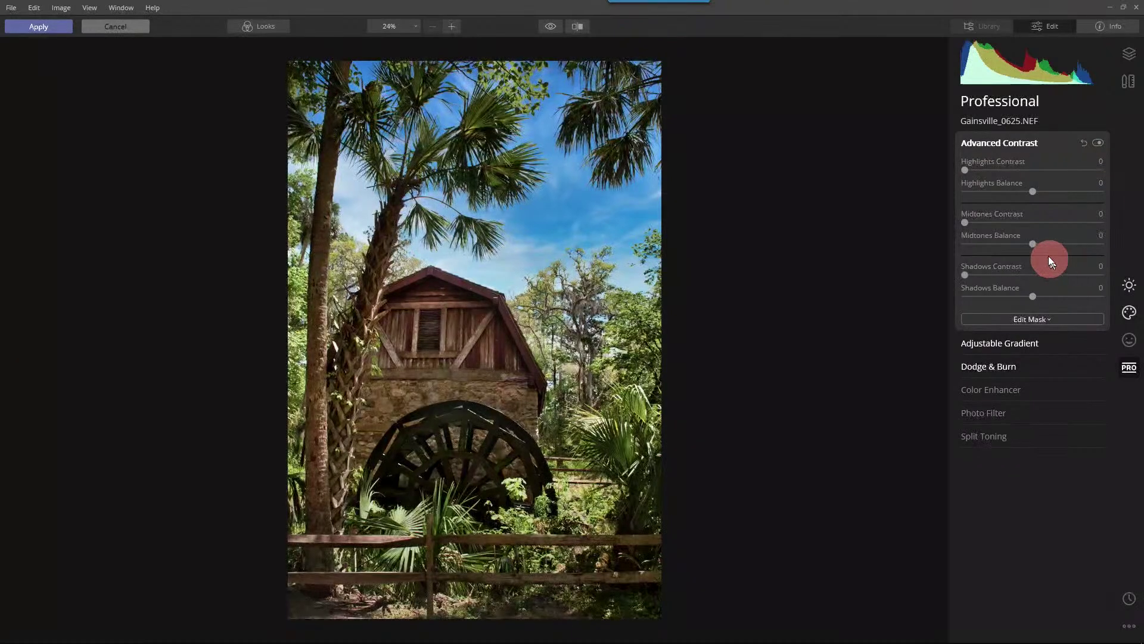
drag(965, 170, 1026, 302)
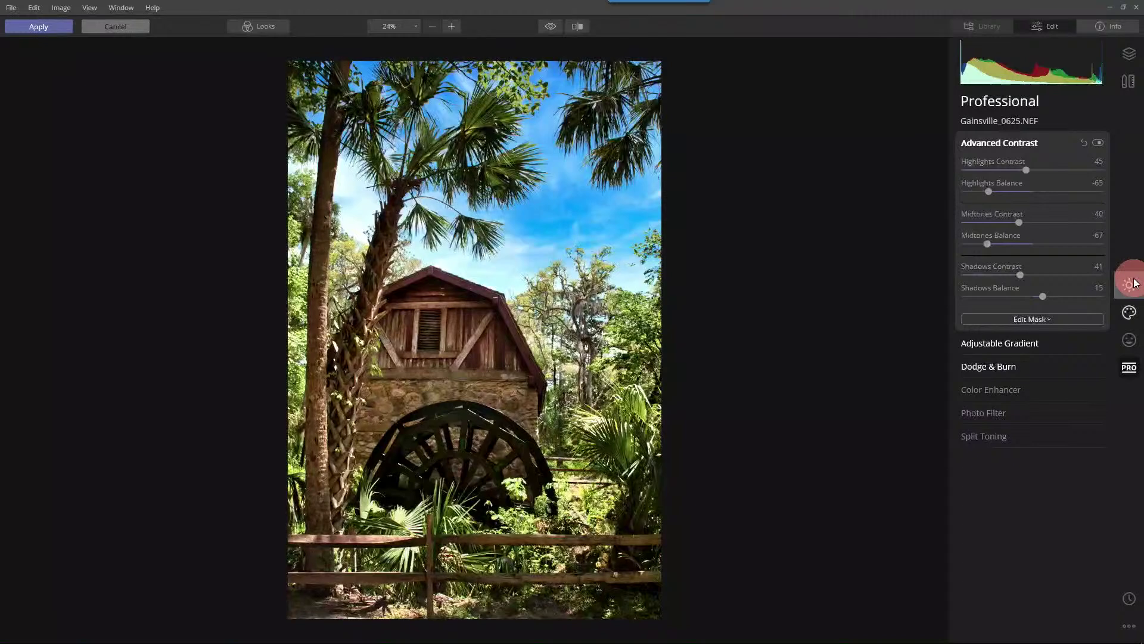
click(1027, 147)
- Set the AI Structure Amount to 61 in Essentials, judging the mill's wood and stone at 100% view
click(1128, 284)
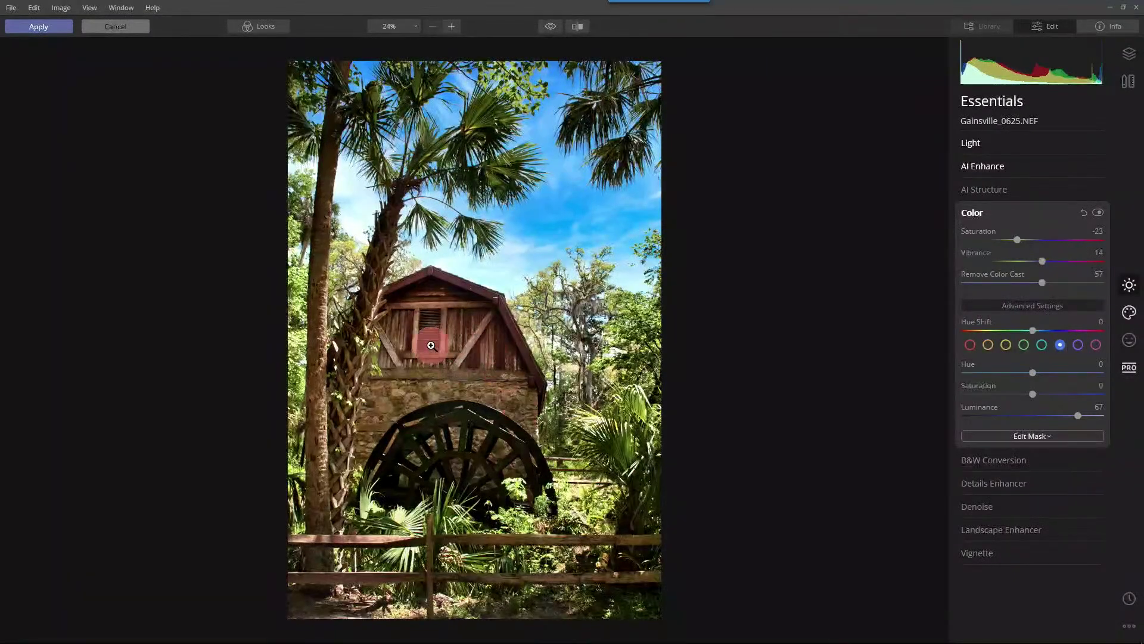
click(415, 26)
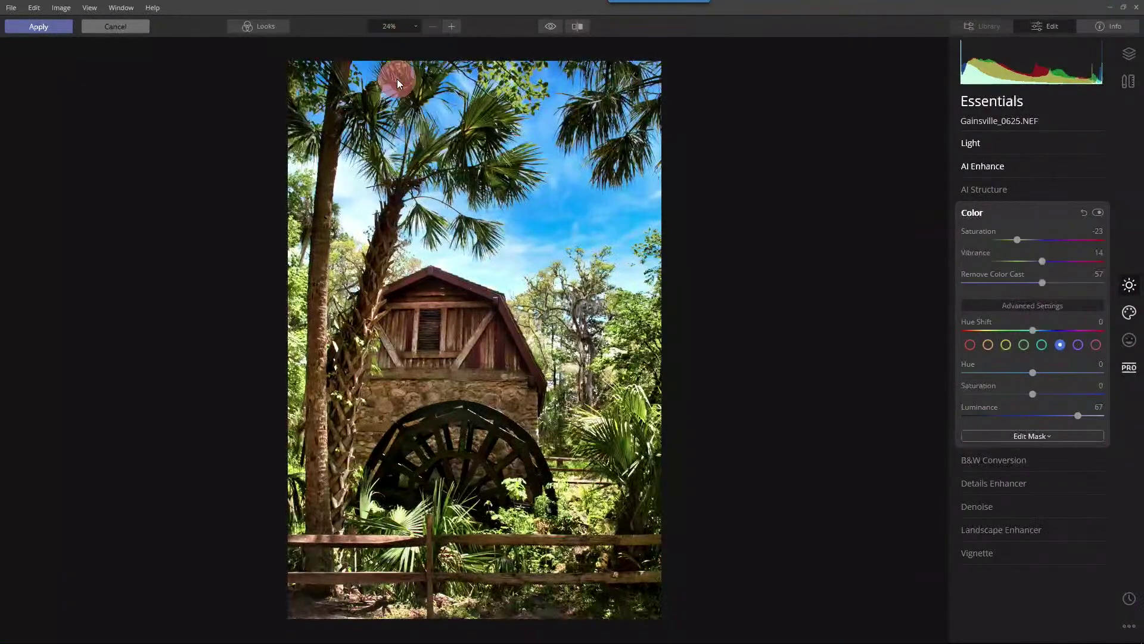
click(391, 79)
drag(370, 335, 556, 341)
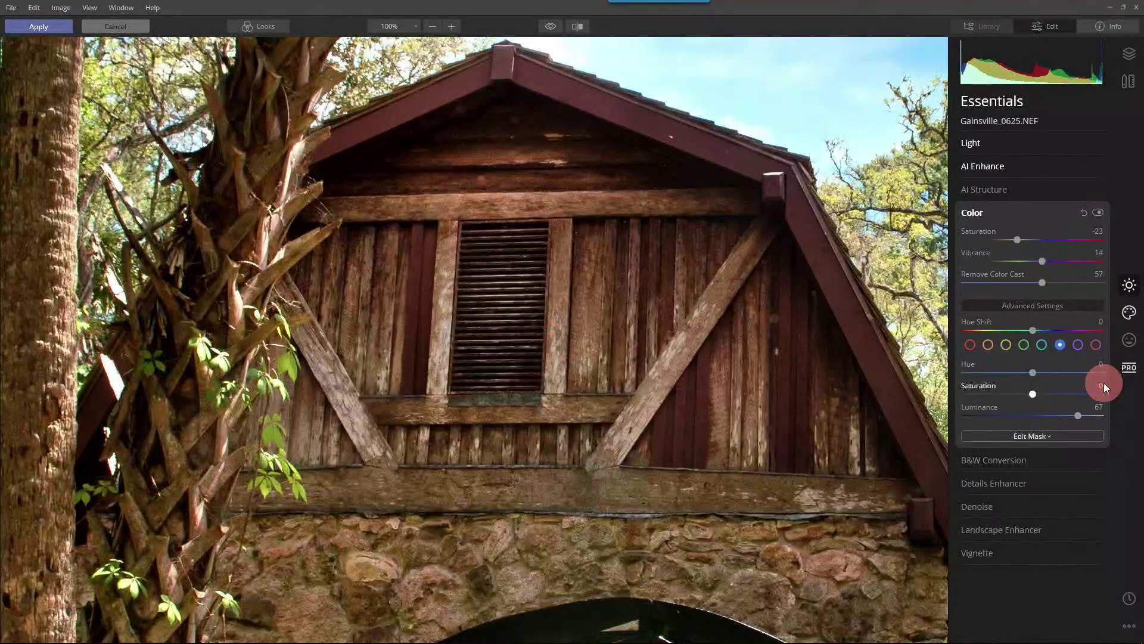
click(975, 212)
click(1007, 190)
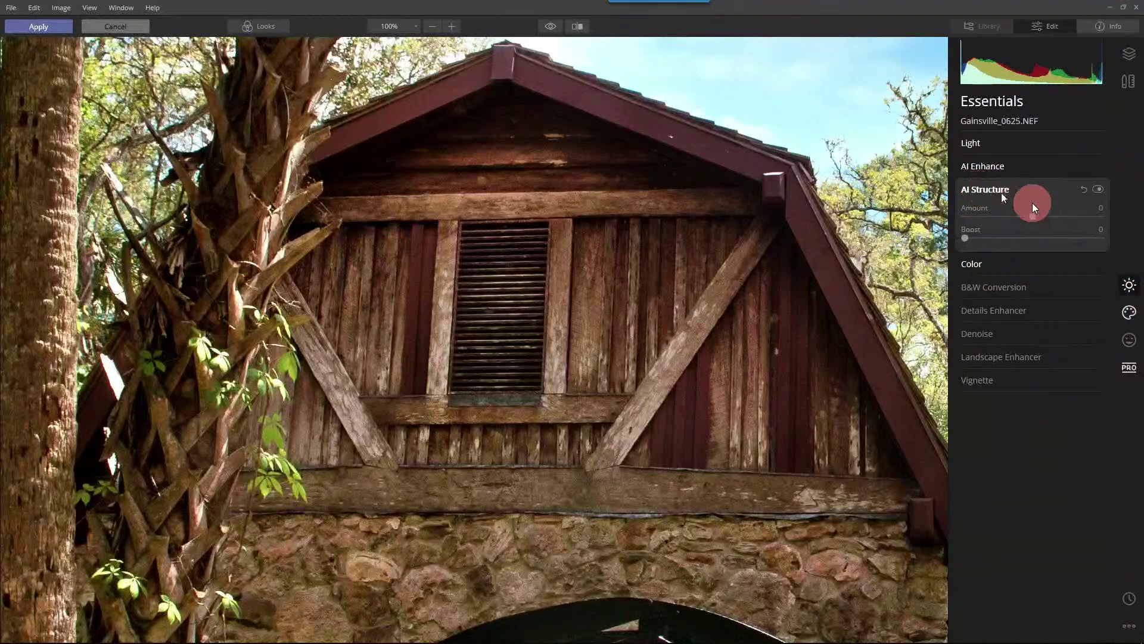
drag(1038, 217, 1074, 219)
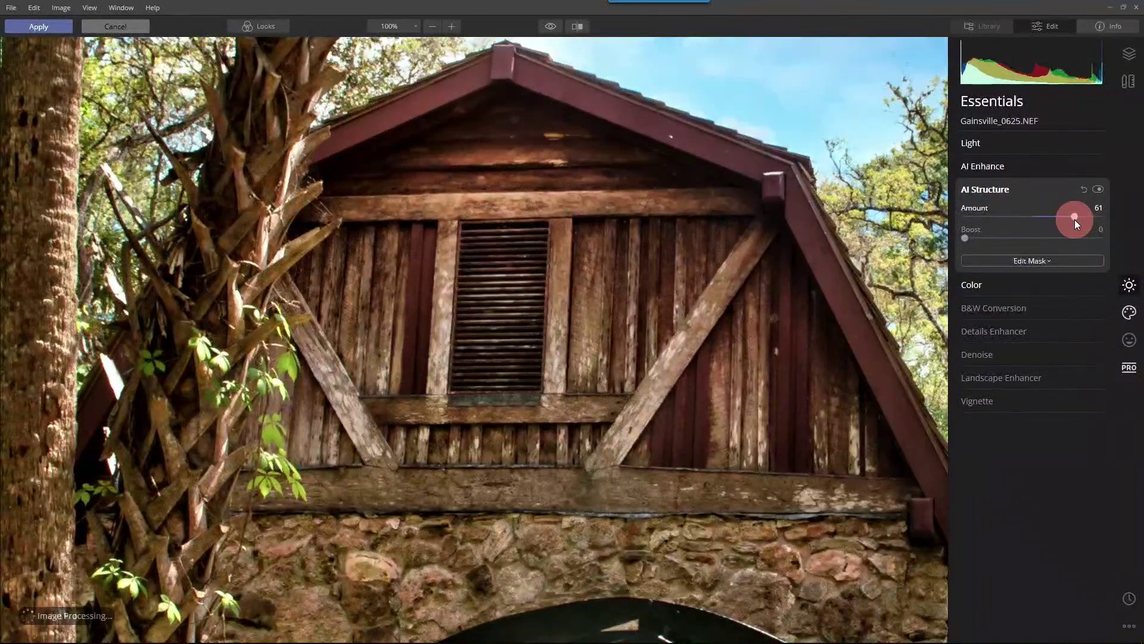
- Set the Details Enhancer's Small Details to 16, Medium Details to 46 and Large Details to 17
click(999, 329)
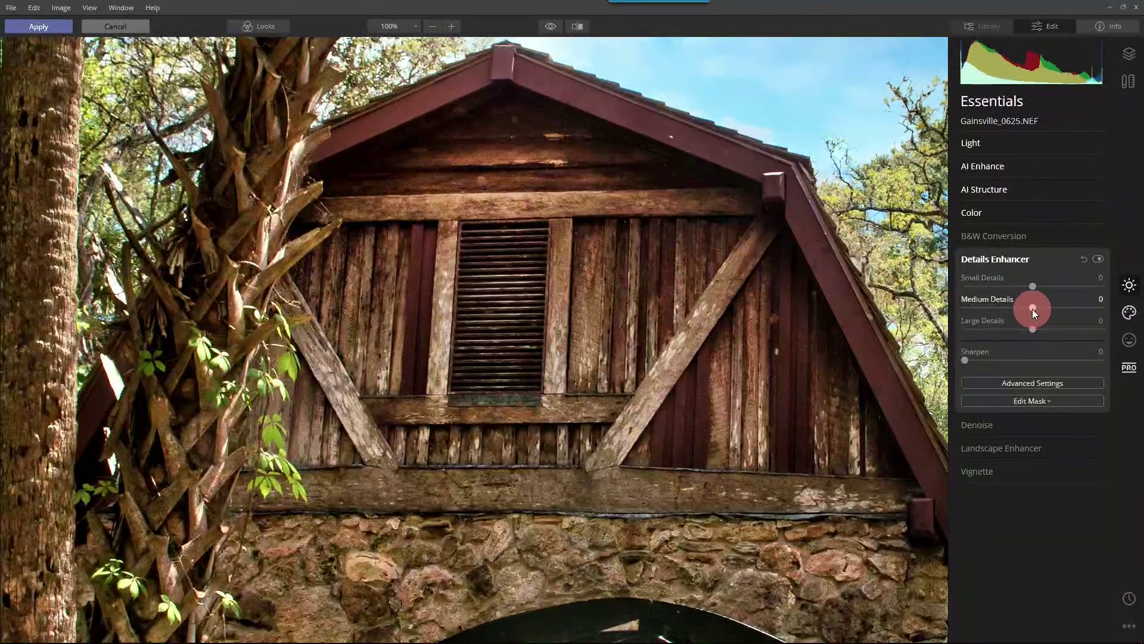
drag(1032, 308, 1055, 308)
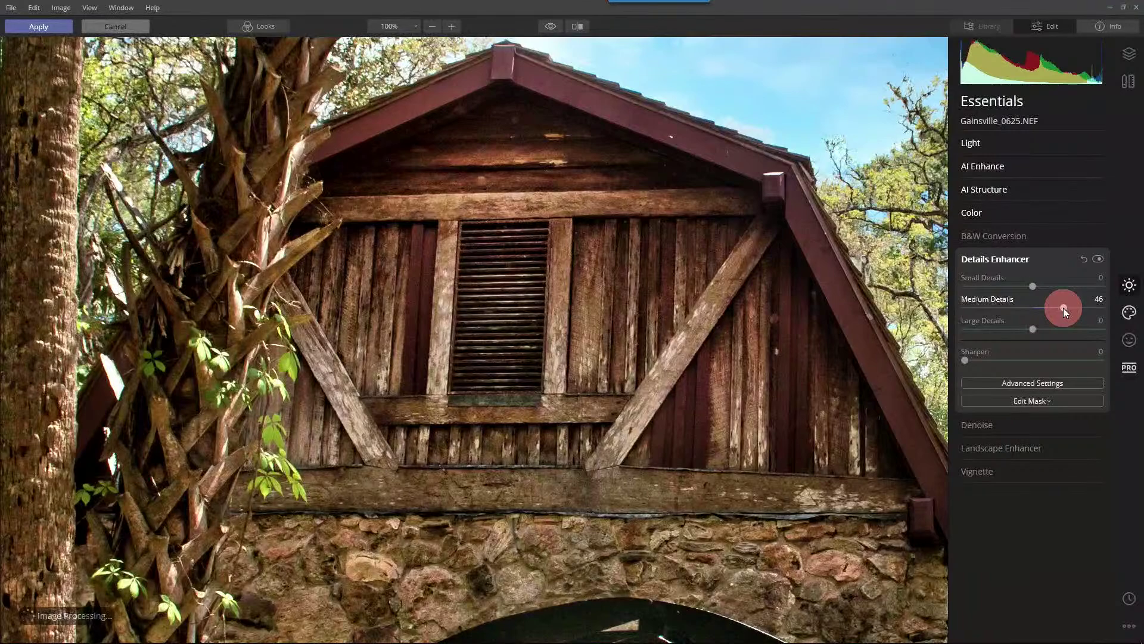
click(1033, 287)
drag(1032, 288, 1043, 287)
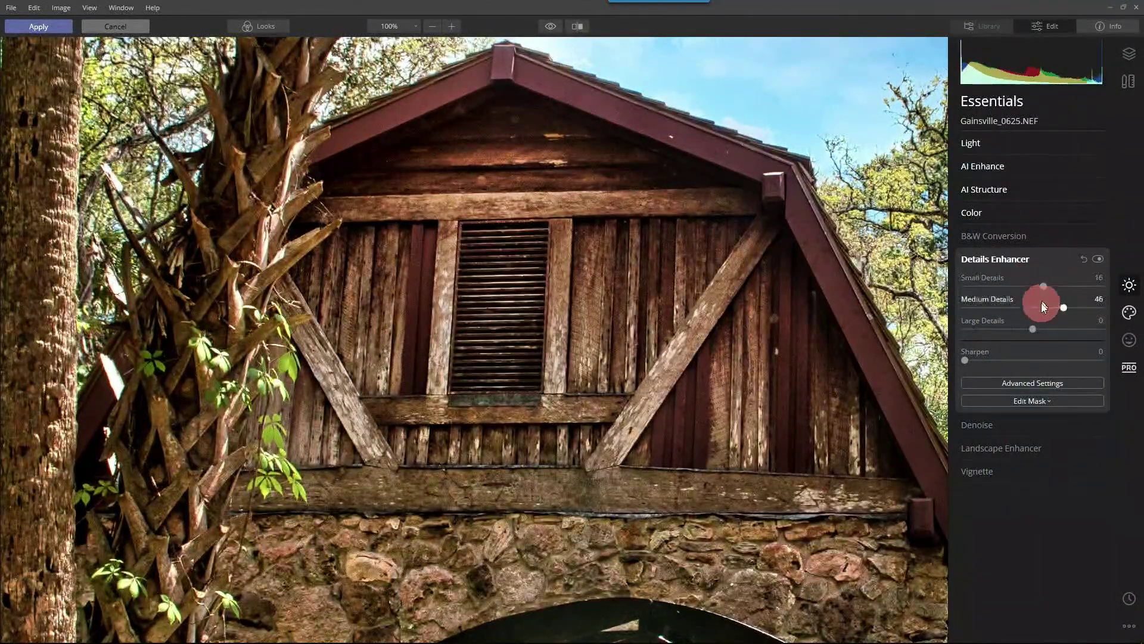
drag(1033, 329, 1043, 329)
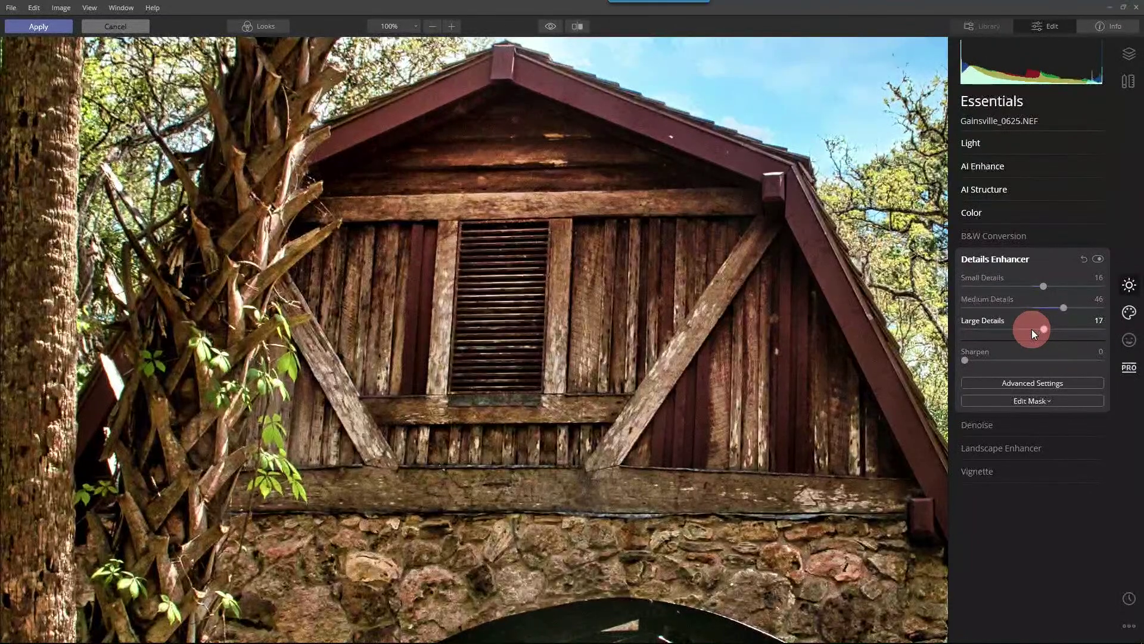
- Compare the whole photo with Details Enhancer off and on, and apply the finished edits to the smart filter
click(675, 314)
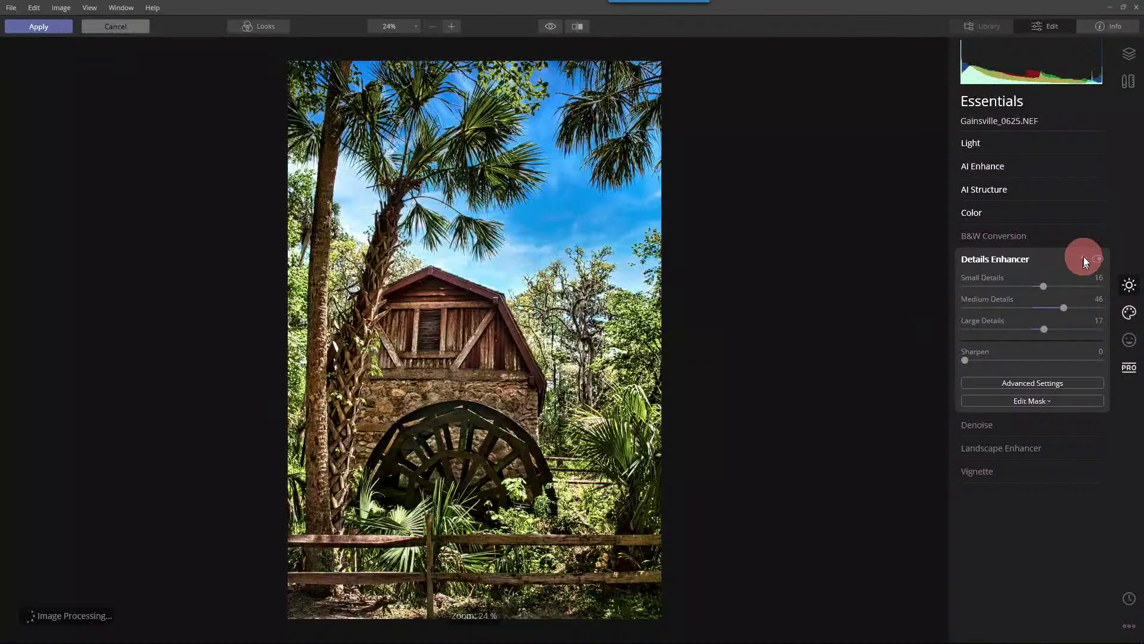
click(1099, 257)
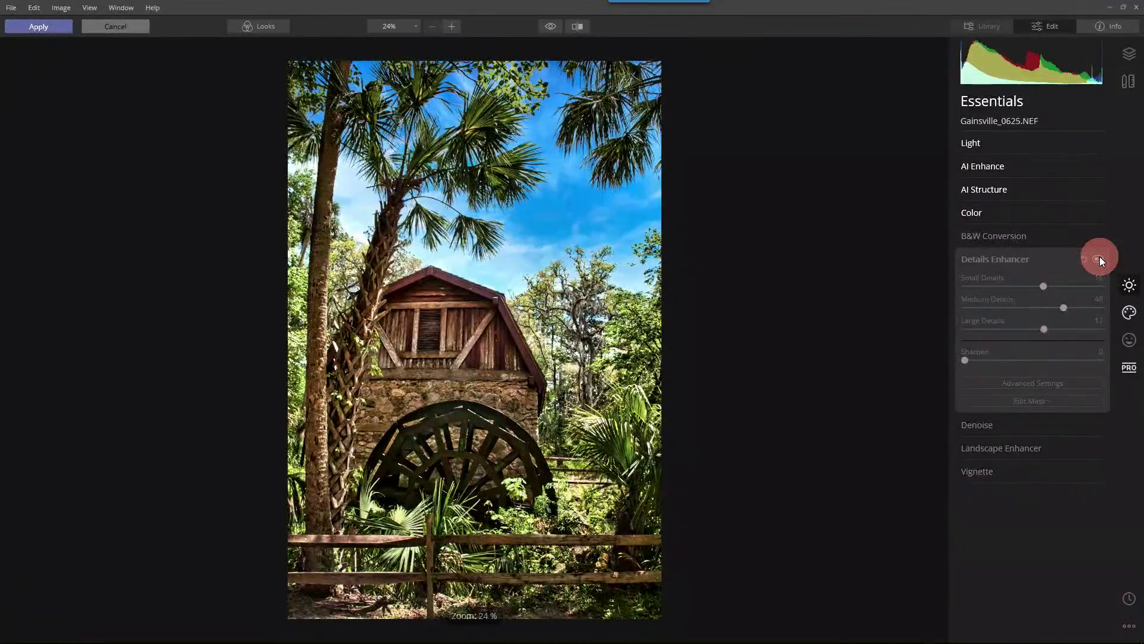
click(1099, 257)
click(1099, 257)
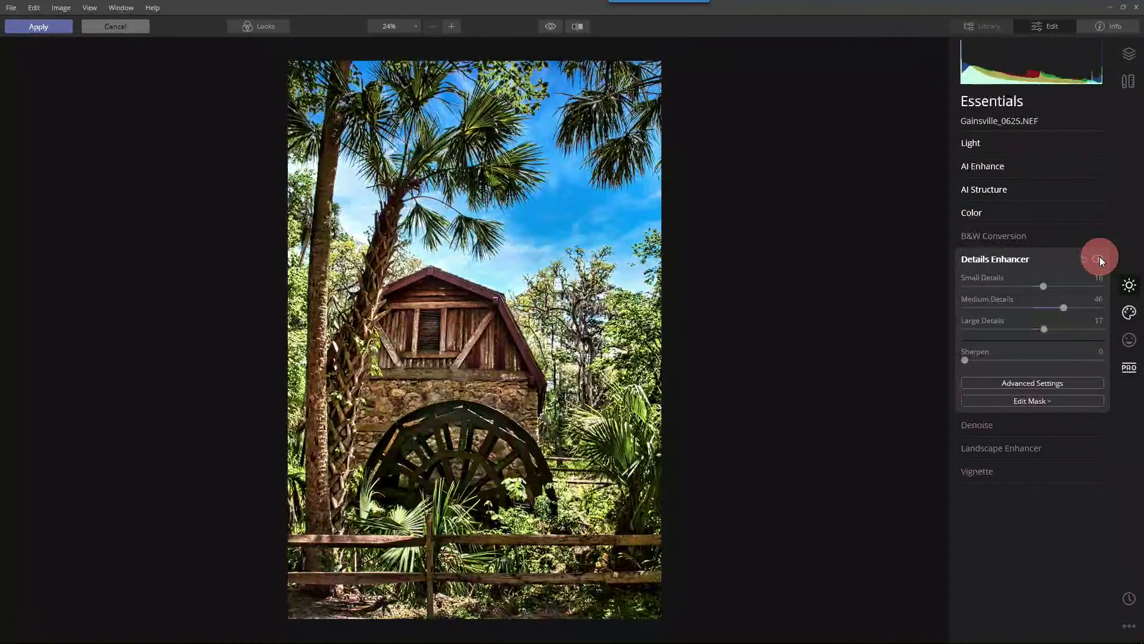
click(1100, 258)
click(25, 27)
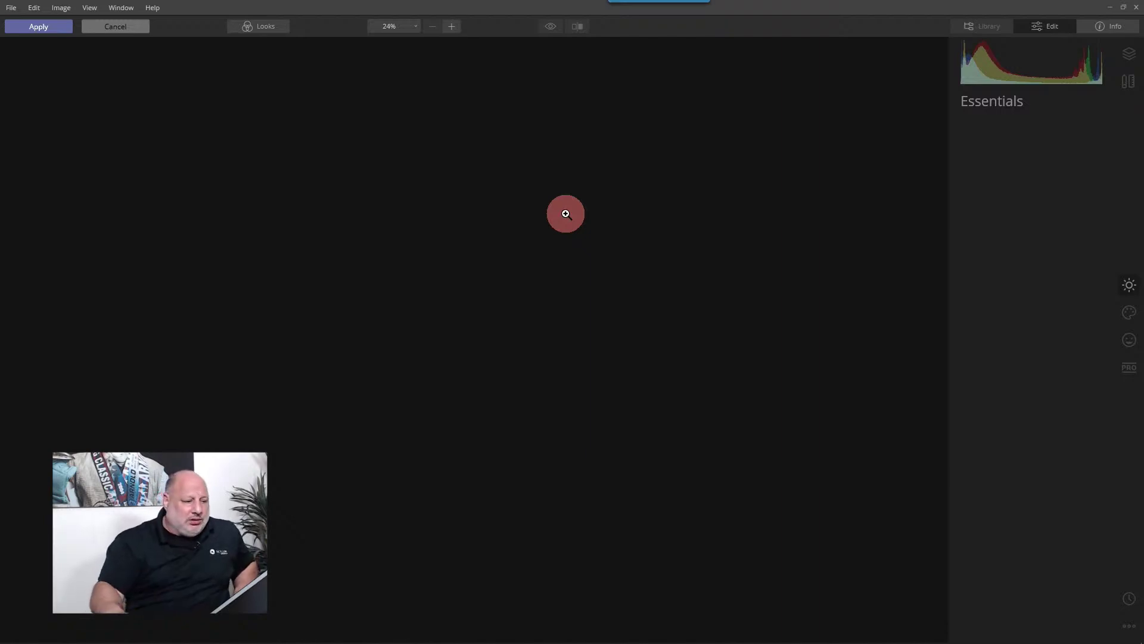
click(565, 213)
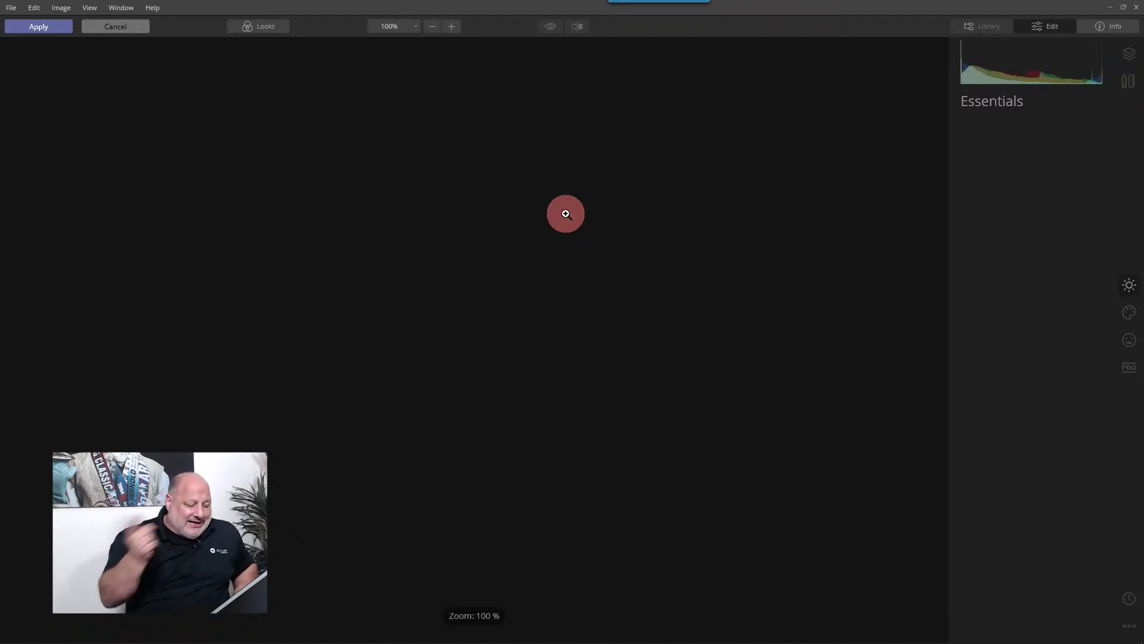
click(566, 213)
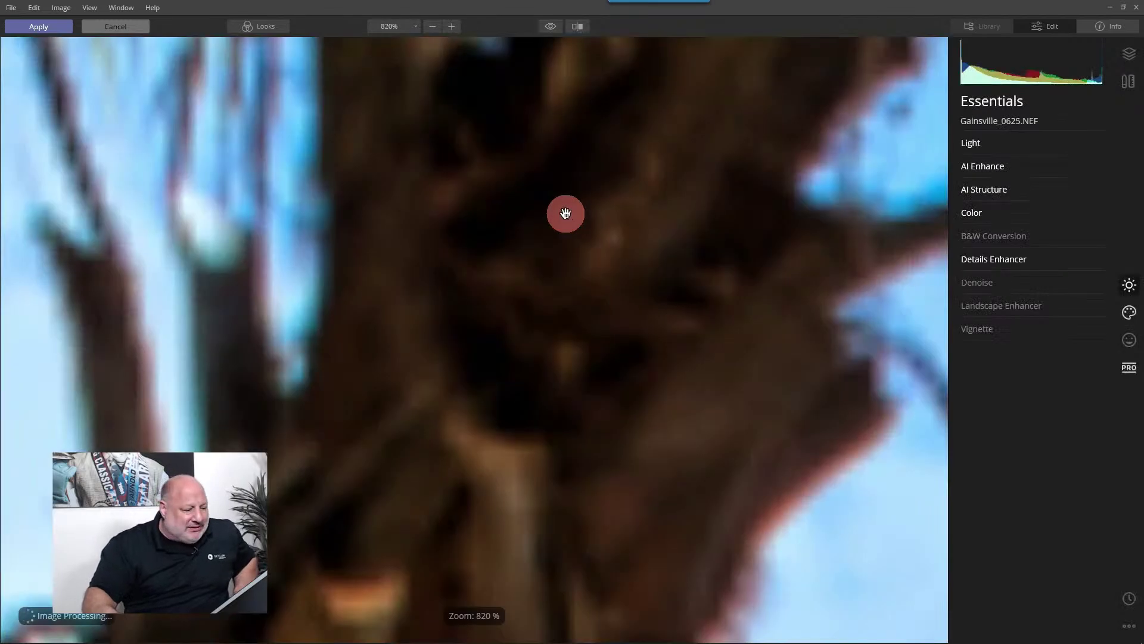
click(565, 213)
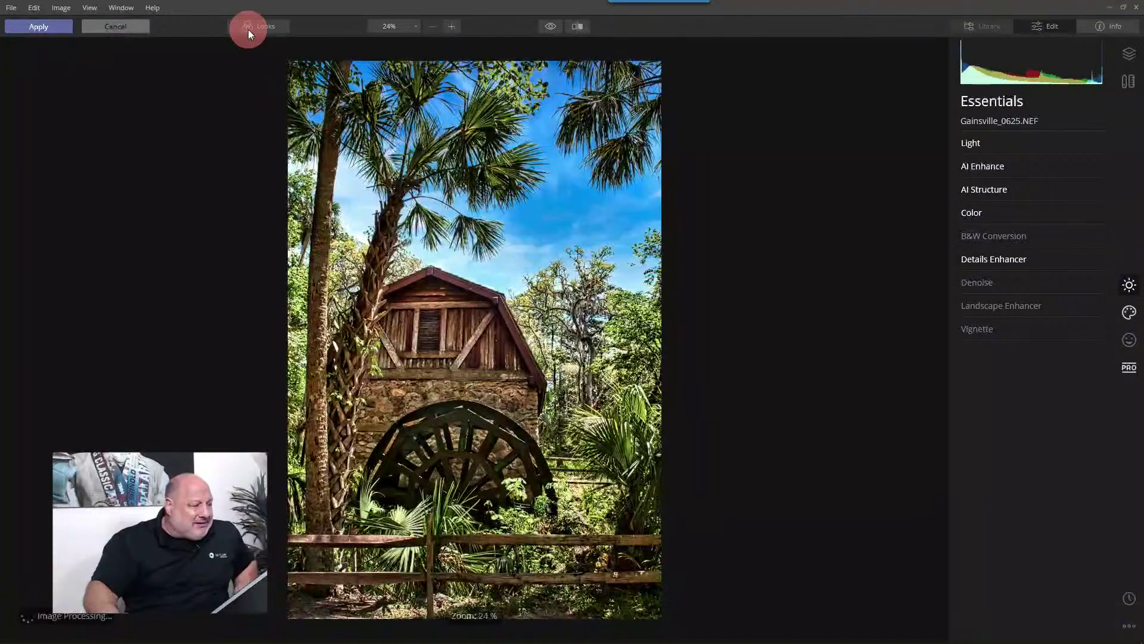
- Save the current edits as a new Luminar Look named _Woodmill
click(267, 26)
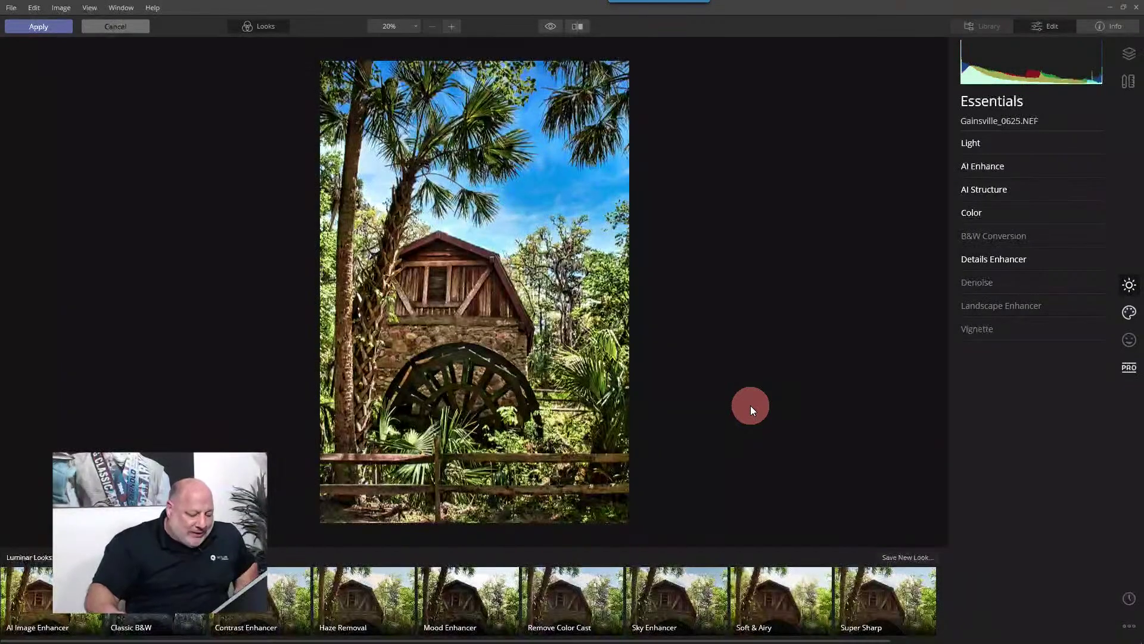
click(917, 557)
text(J)
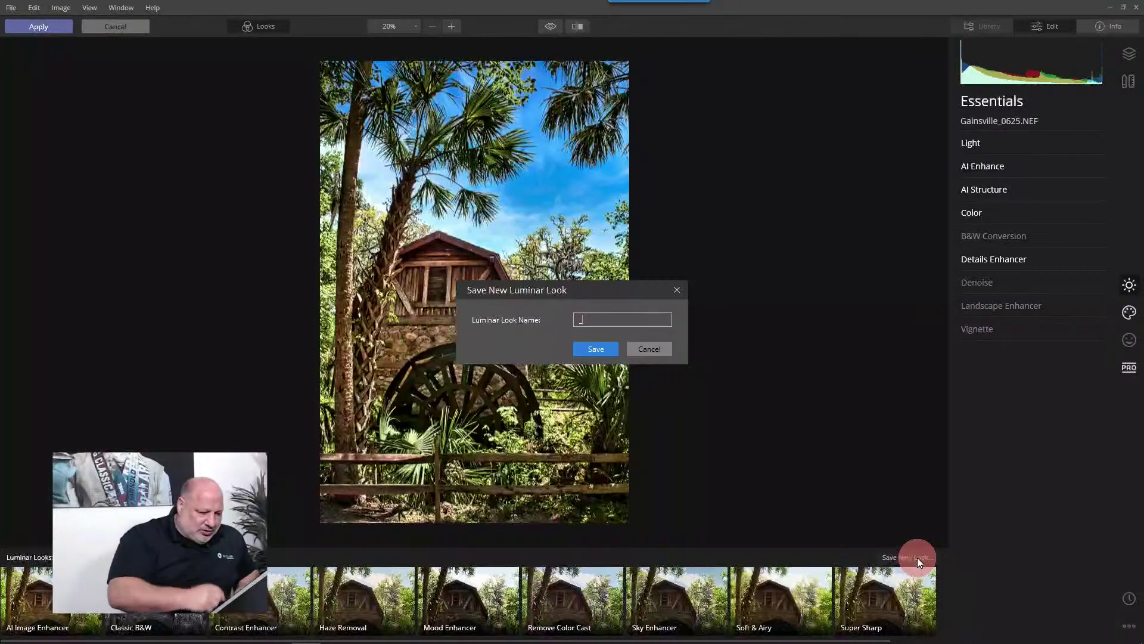
text(Woodmill)
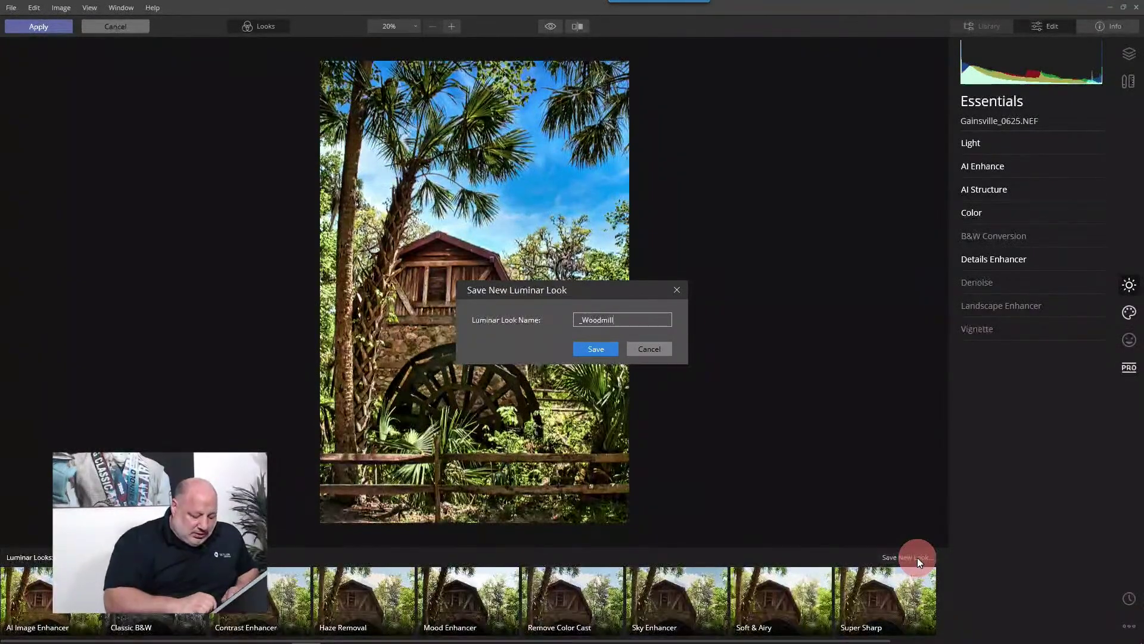
key(Return)
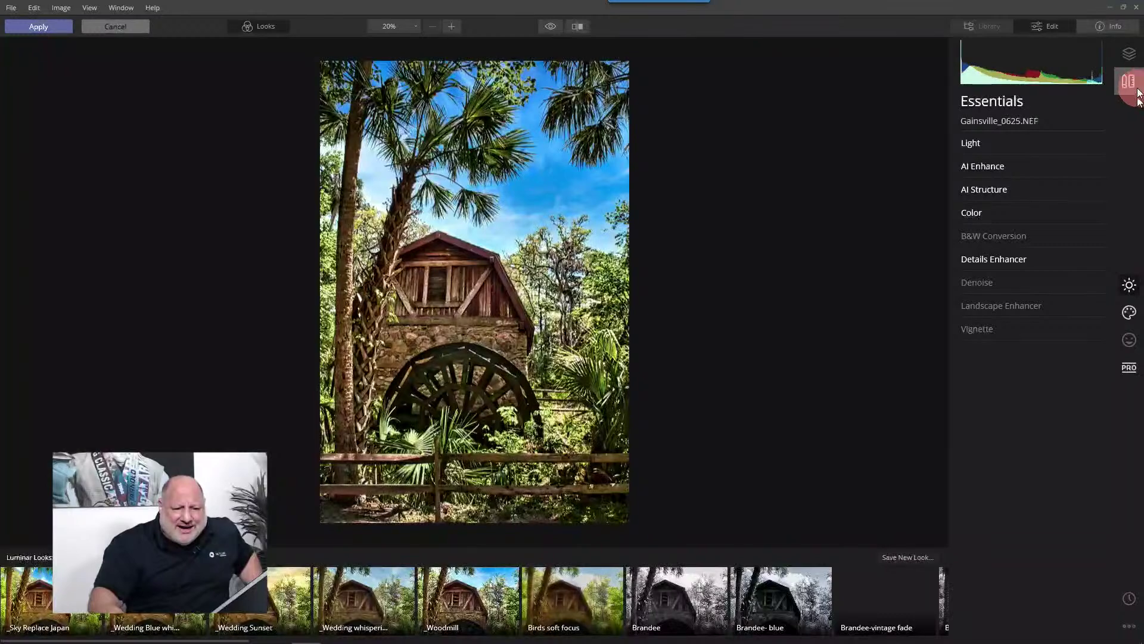
- Reduce the Gainsville_0625.NEF layer's Adjustments Amount to 83 and apply the edits
click(1136, 60)
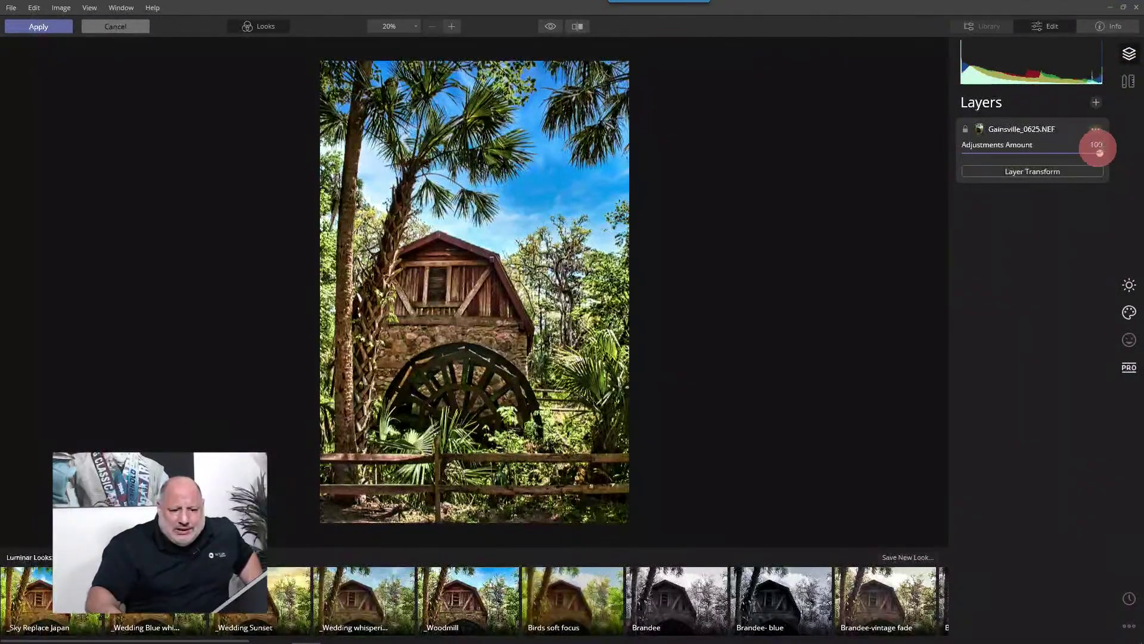
drag(1100, 152, 1075, 153)
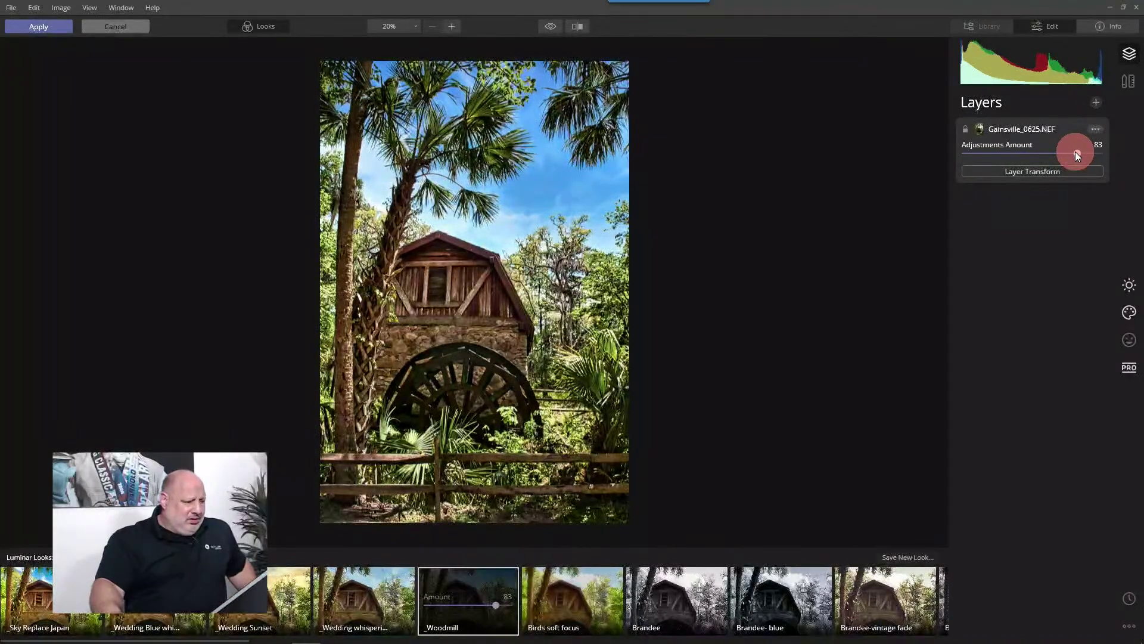
click(44, 26)
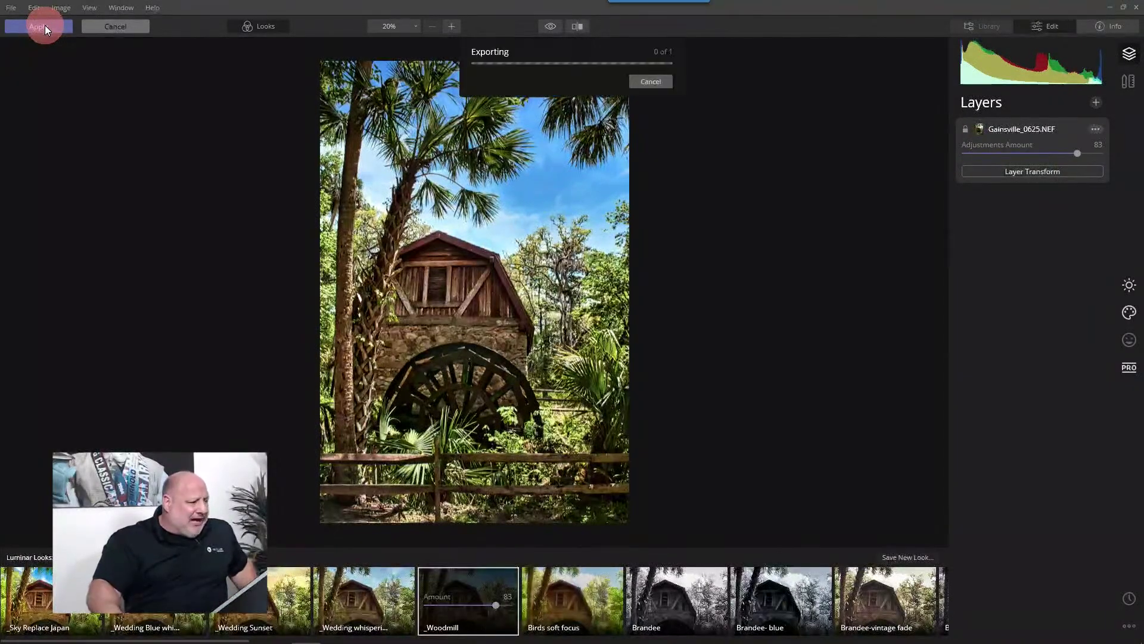